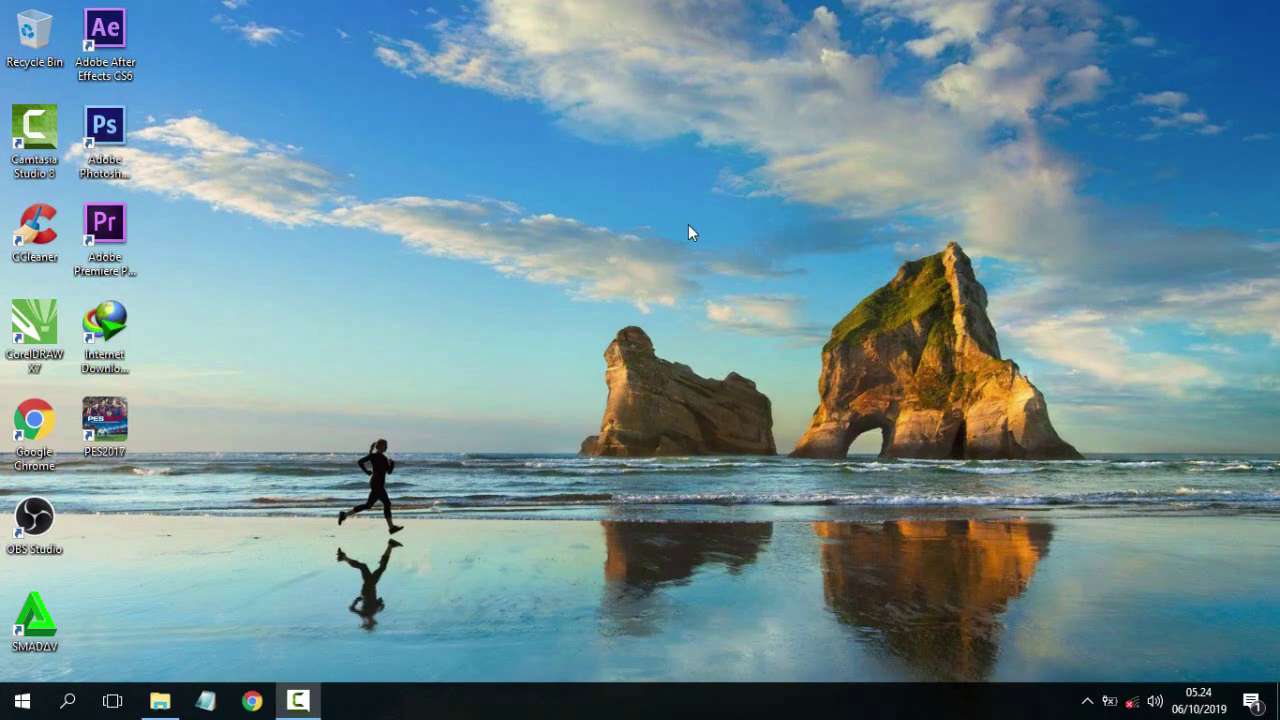
Step: Launch the Cameyo application from the software folder on drive D
{"action": "right_click", "coordinate": [688, 232]}
{"action": "left_click", "coordinate": [714, 277]}
{"action": "left_click", "coordinate": [155, 703]}
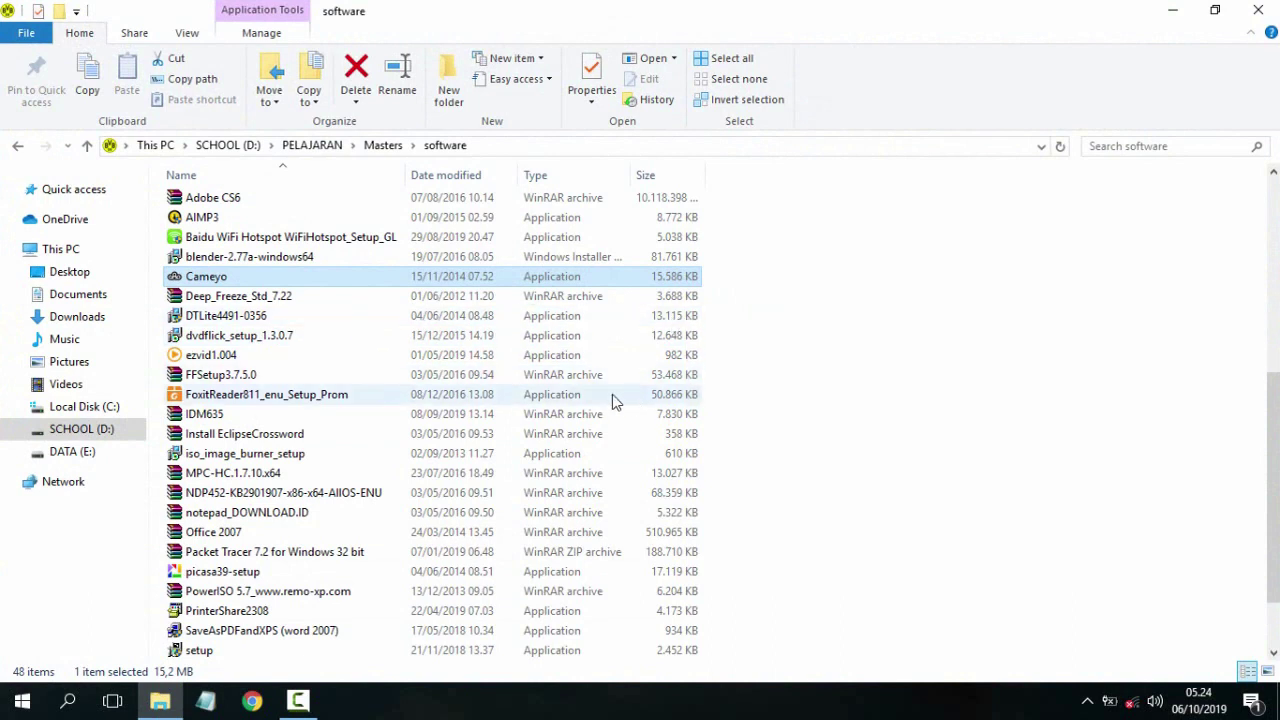
{"action": "left_click", "coordinate": [298, 263]}
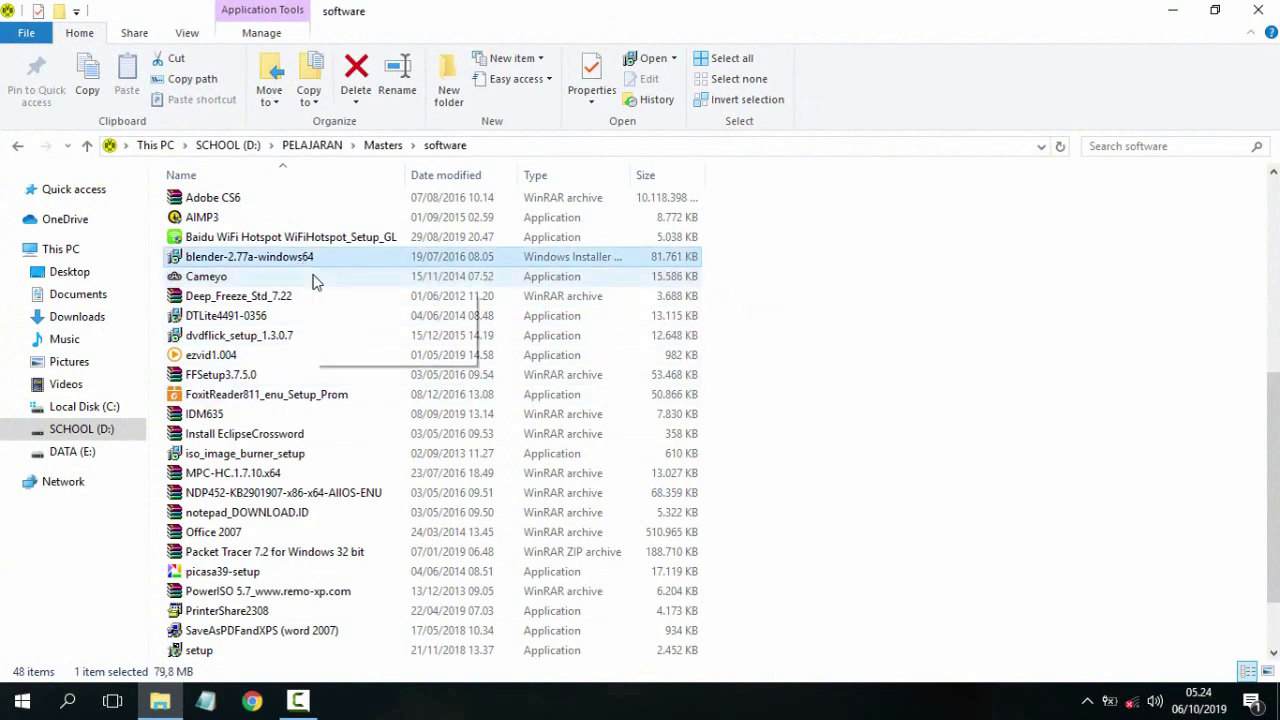
{"action": "left_click", "coordinate": [312, 278]}
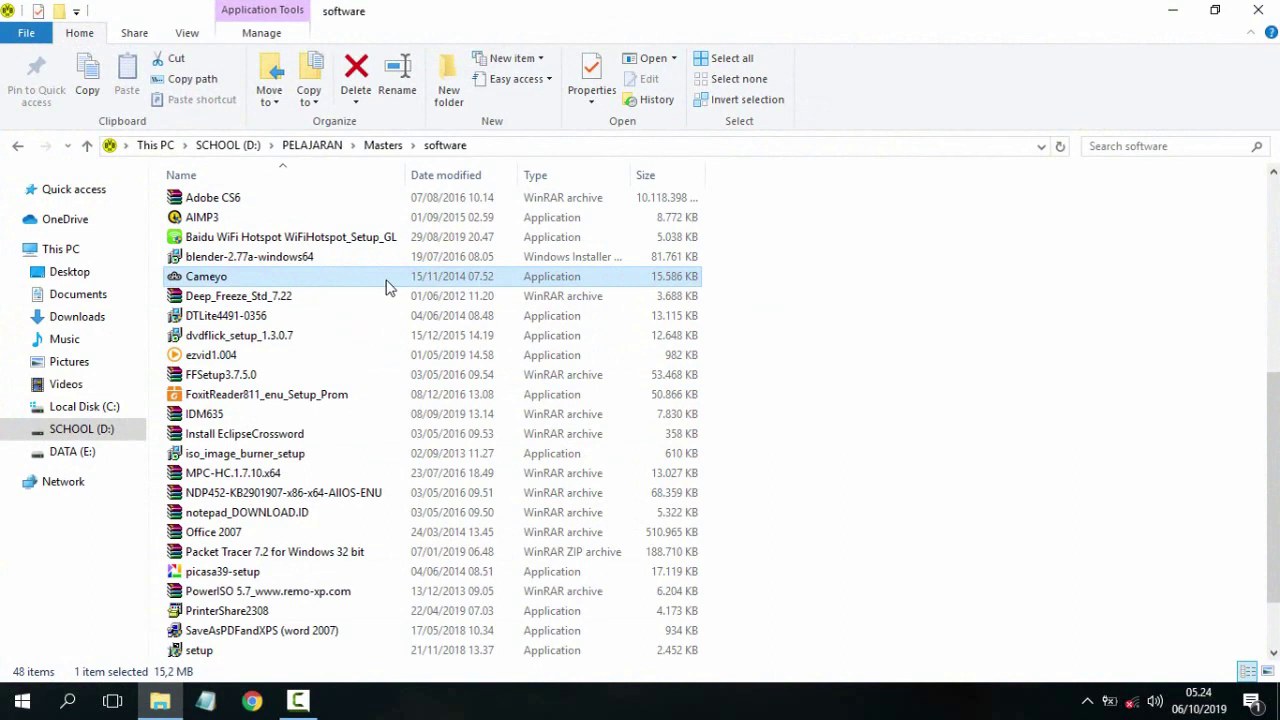
{"action": "double_click", "coordinate": [388, 287]}
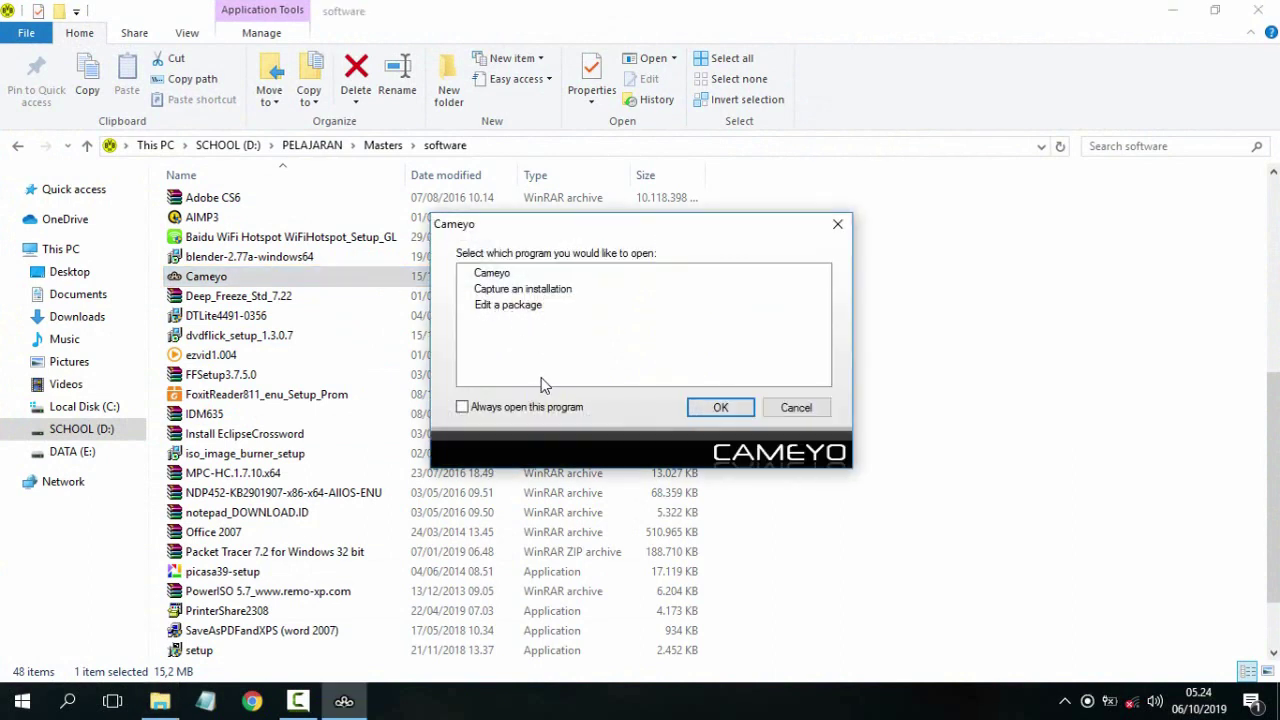
Step: Minimize the software folder window and start Cameyo's Capture an installation program
{"action": "left_click", "coordinate": [1171, 10]}
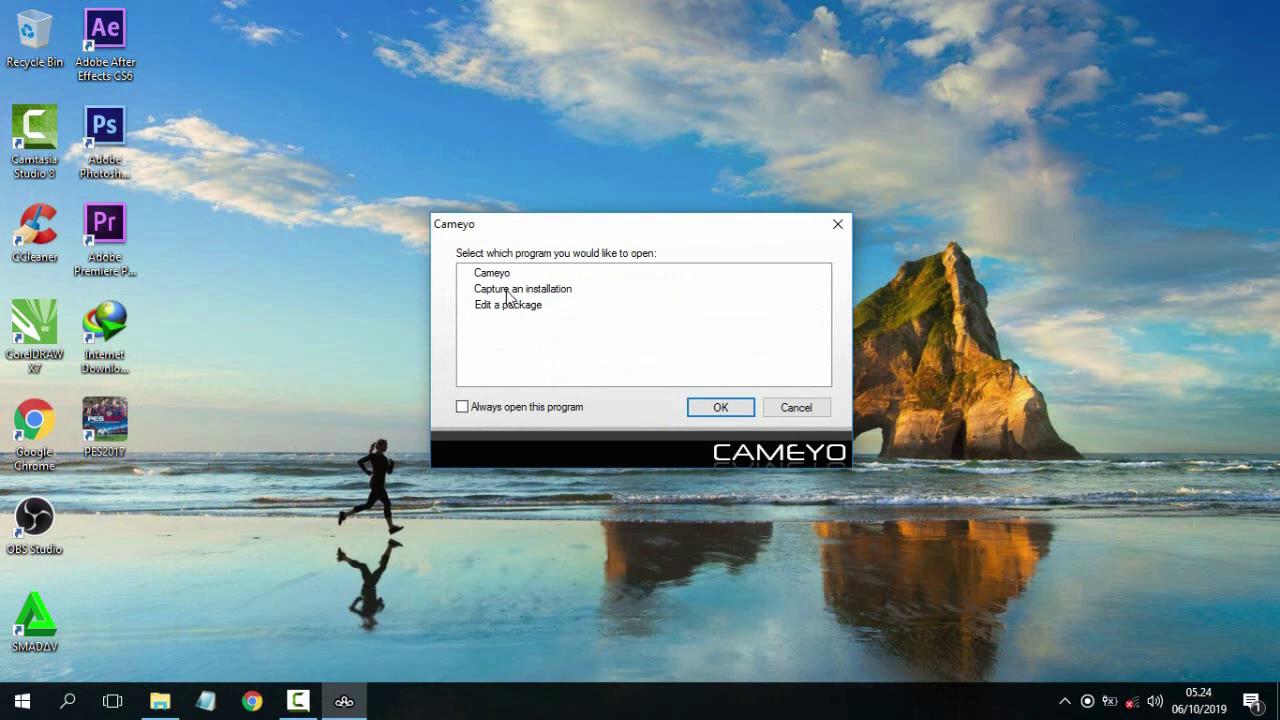
{"action": "left_click", "coordinate": [506, 290]}
{"action": "left_click", "coordinate": [727, 413]}
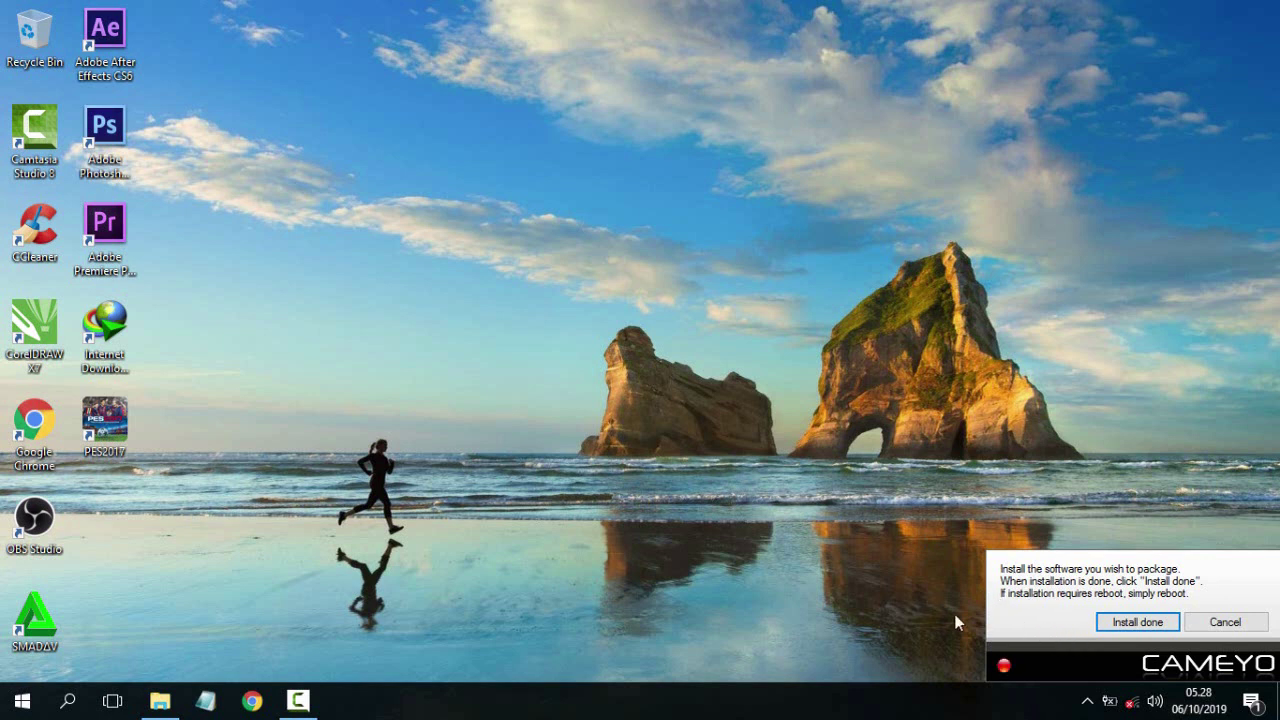
Step: Run the FoxitReader811_enu_Setup_Prom installer from the software folder and minimize the folder window
{"action": "right_click", "coordinate": [597, 289]}
{"action": "left_click", "coordinate": [632, 340]}
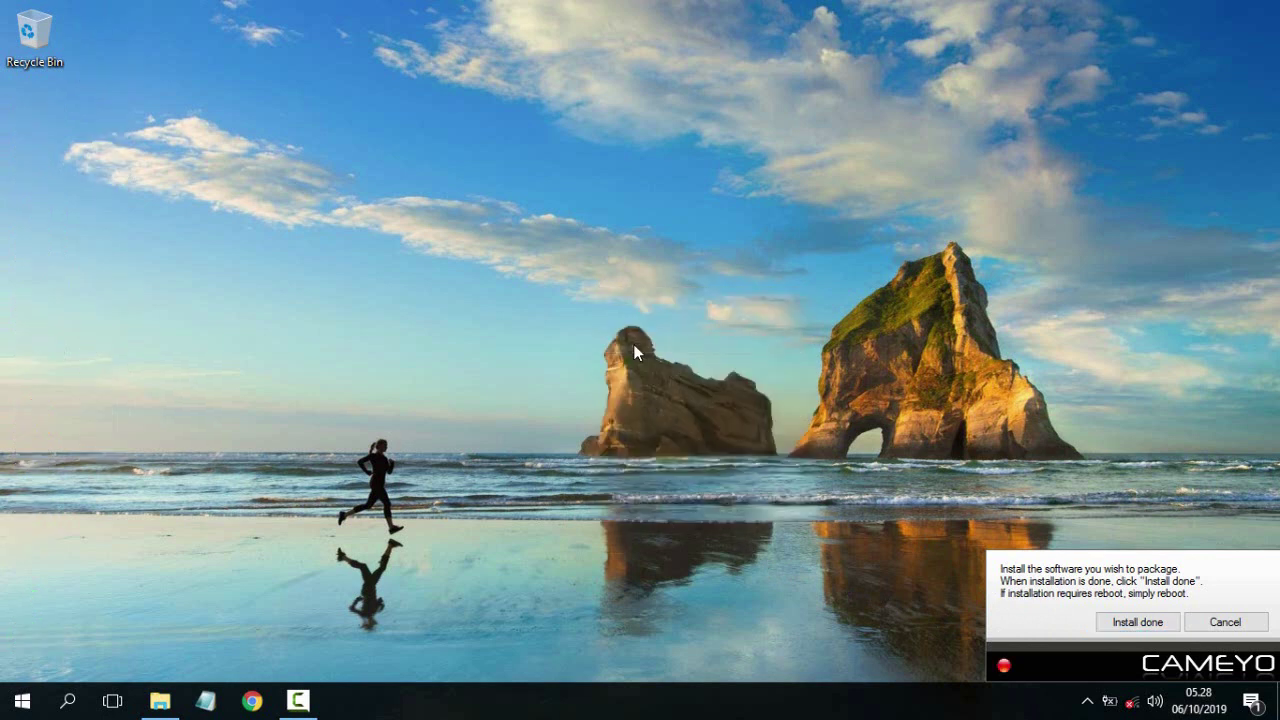
{"action": "left_click", "coordinate": [165, 702]}
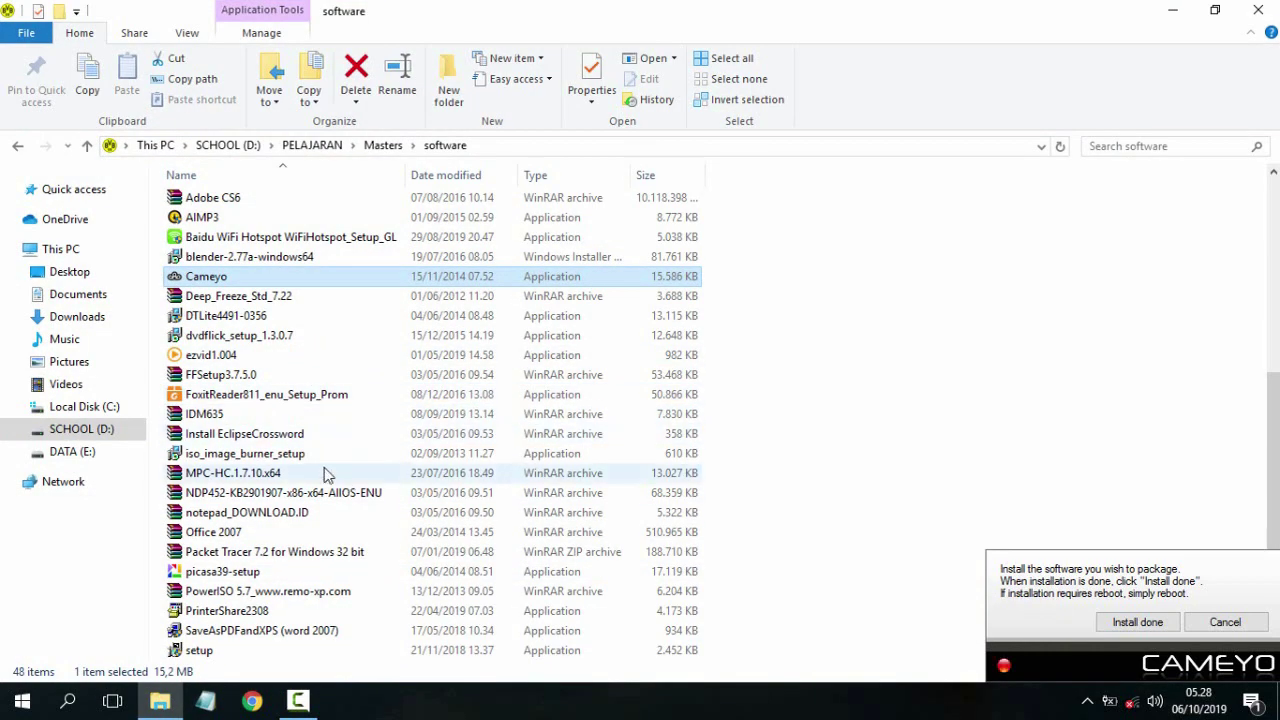
{"action": "left_click", "coordinate": [270, 397]}
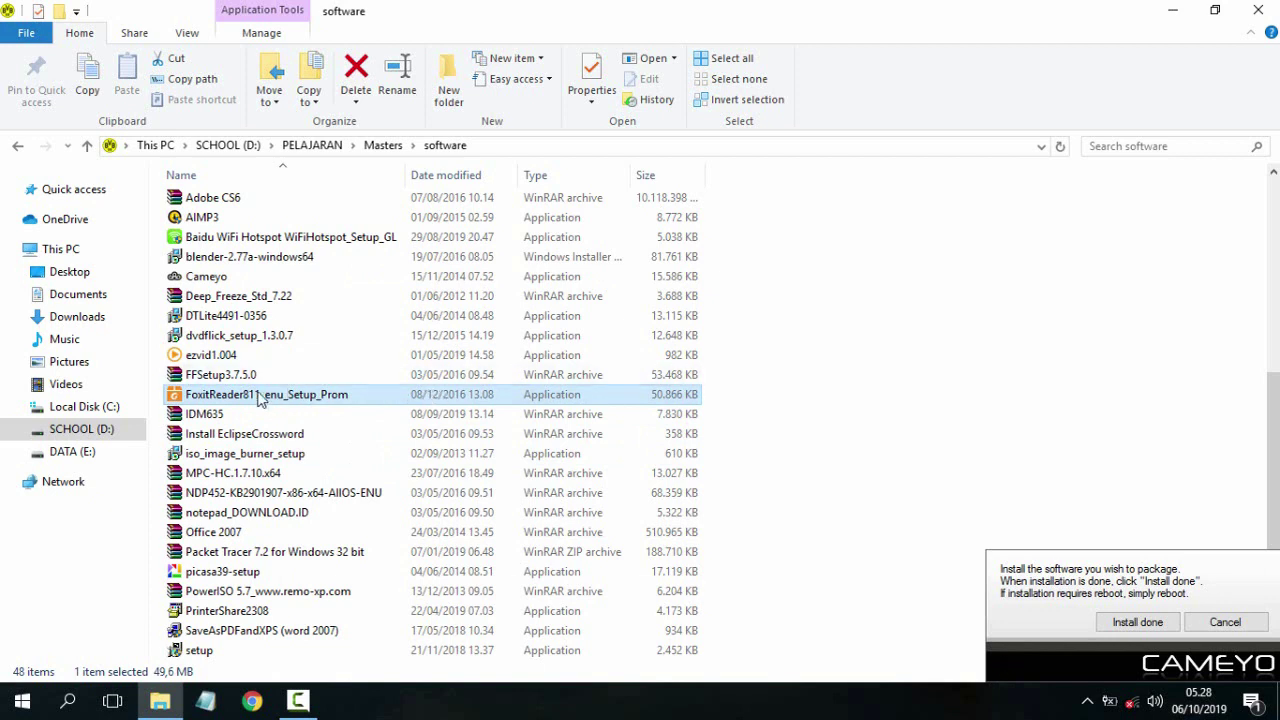
{"action": "double_click", "coordinate": [400, 402]}
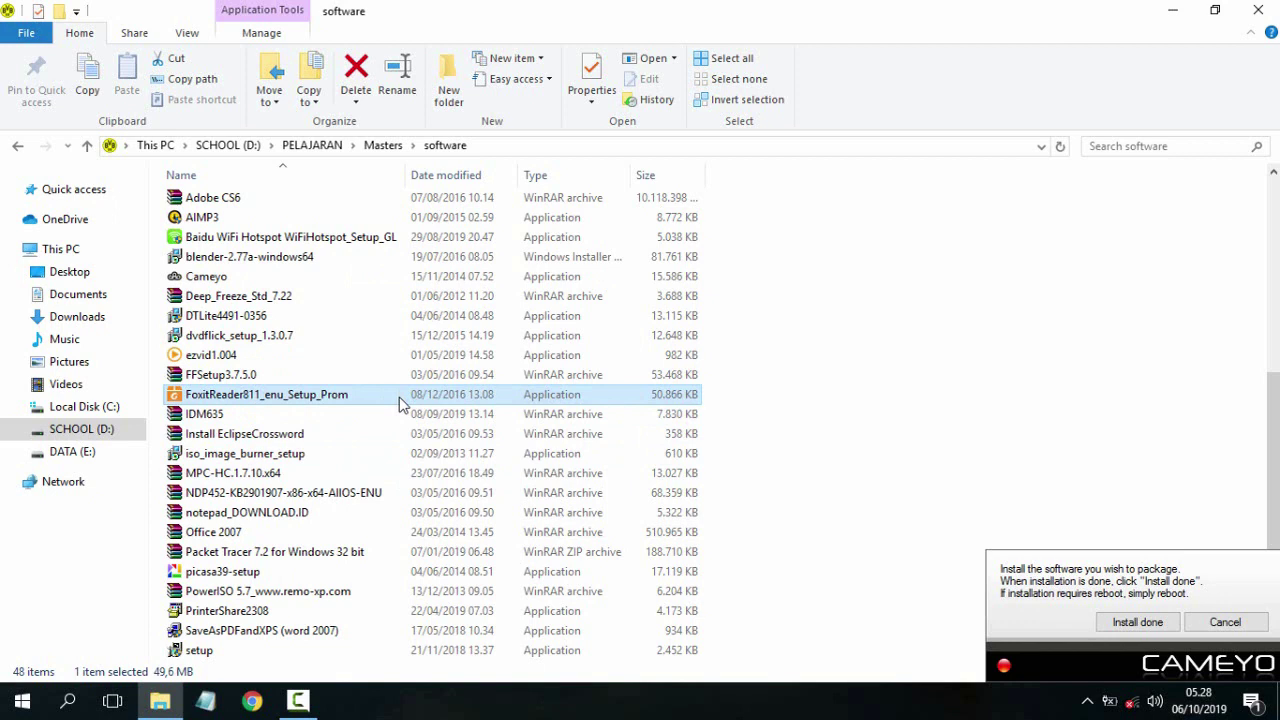
{"action": "left_click", "coordinate": [1173, 10]}
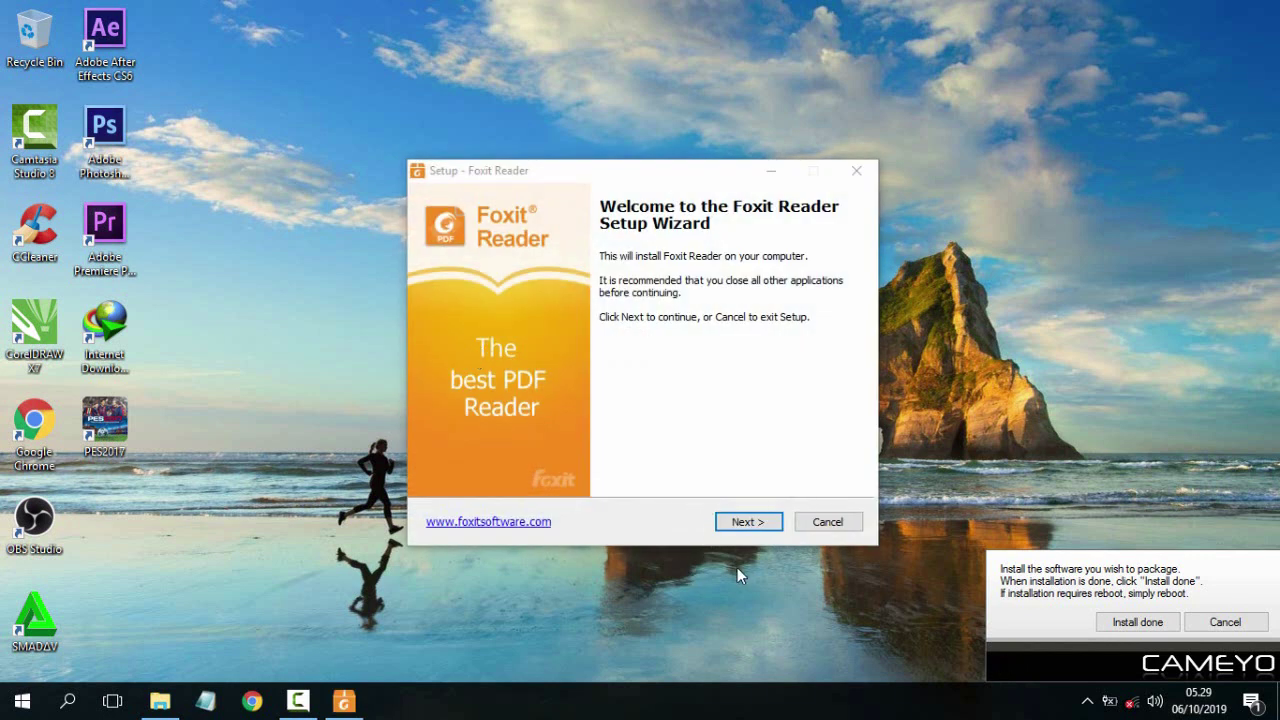
Step: Install Foxit Reader into the existing default folder, accepting the license, with the Standard installation components and Safe Reading Mode enabled
{"action": "left_click", "coordinate": [748, 524]}
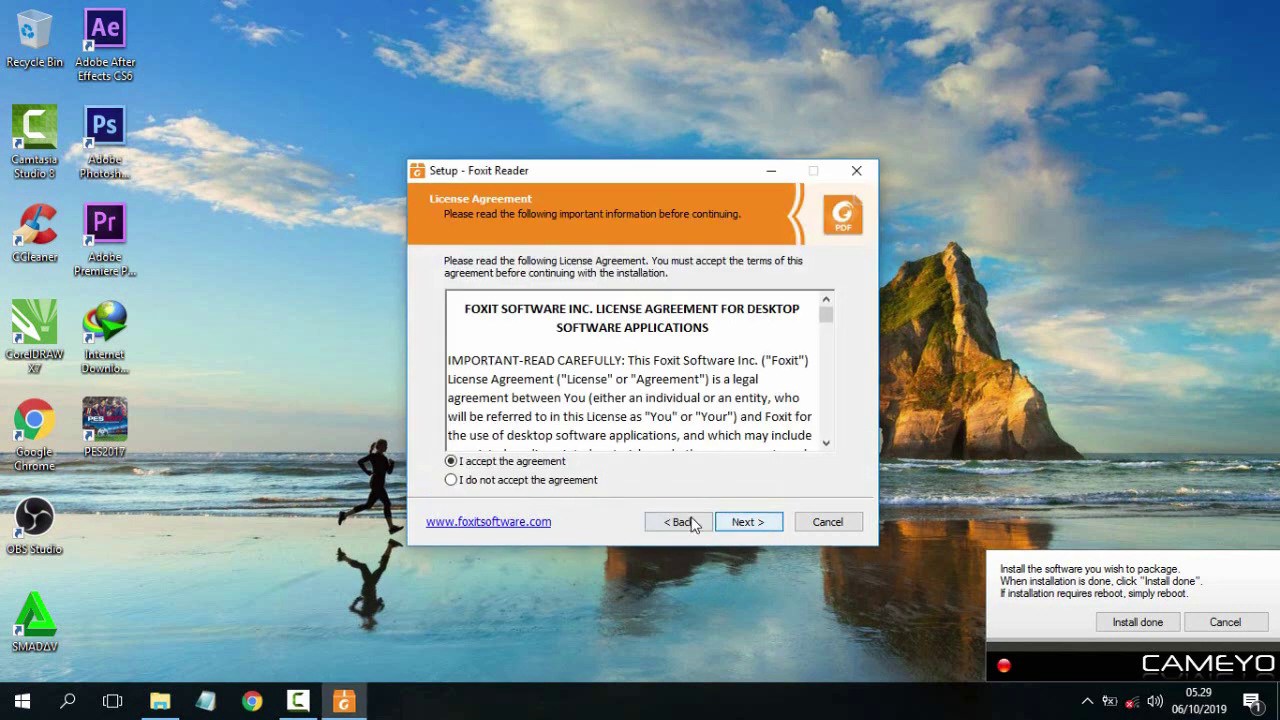
{"action": "left_click", "coordinate": [748, 530]}
{"action": "left_click", "coordinate": [750, 527]}
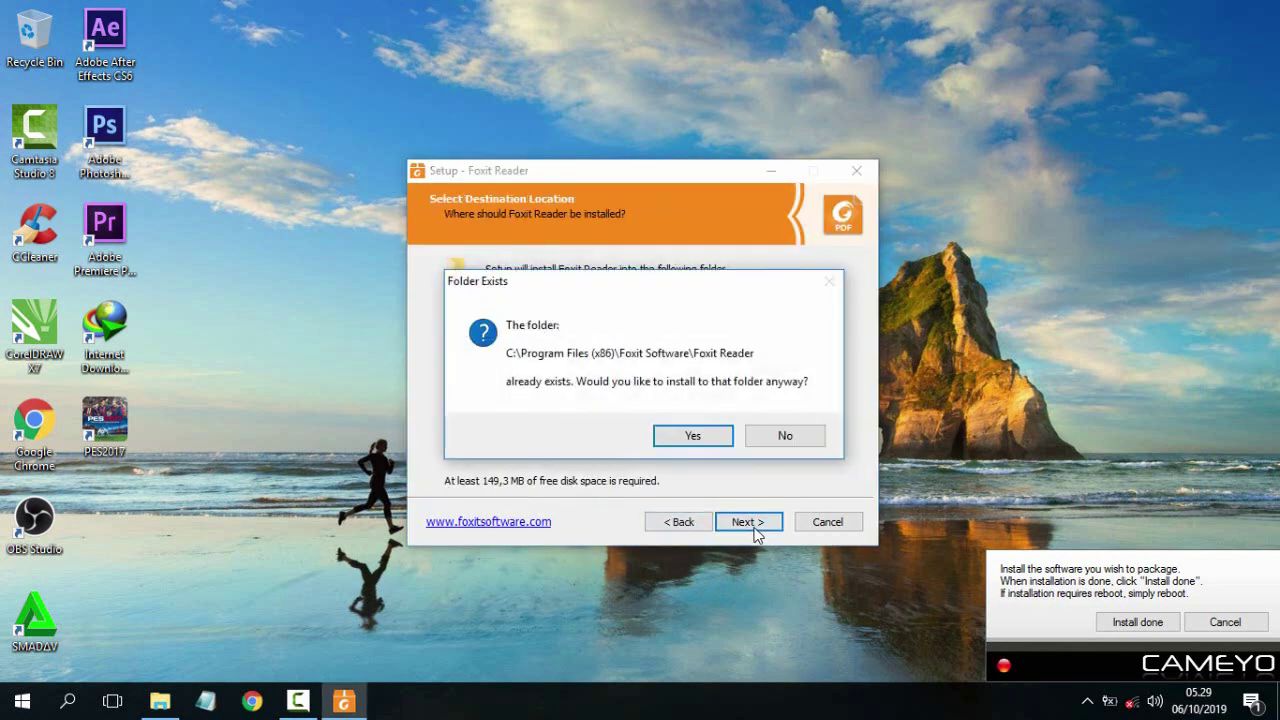
{"action": "left_click", "coordinate": [705, 437]}
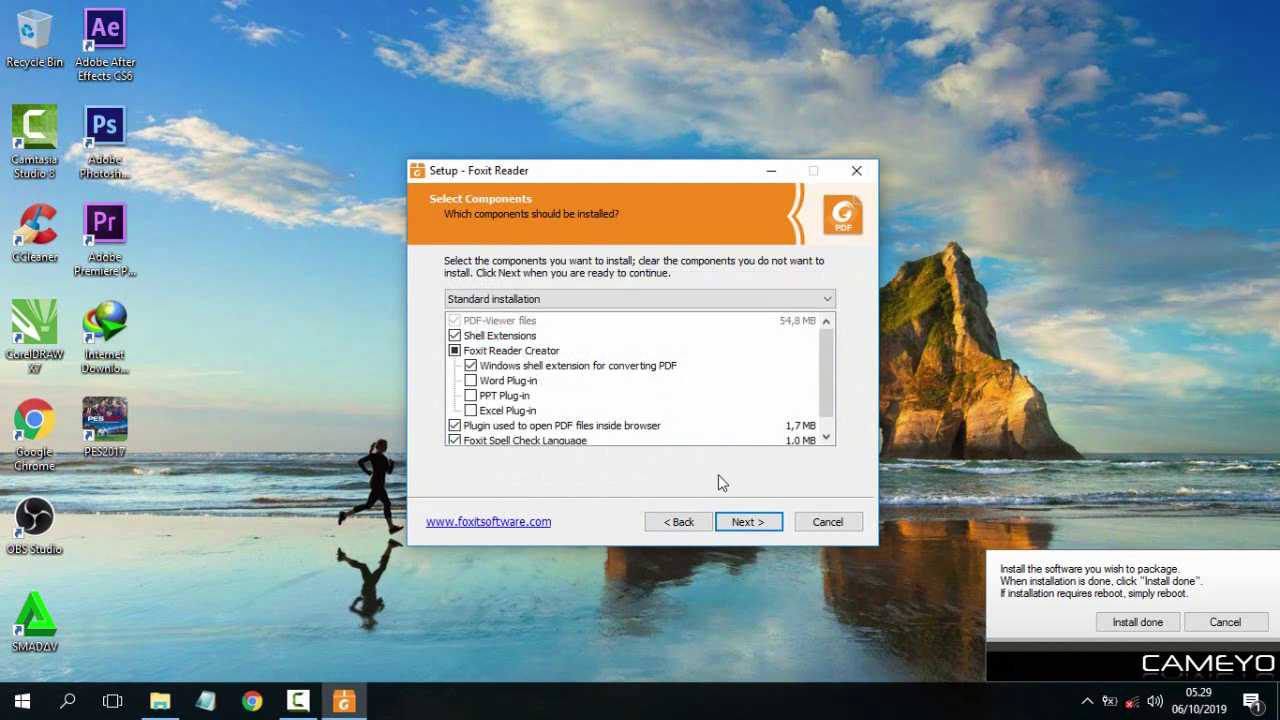
{"action": "left_click", "coordinate": [745, 526]}
{"action": "left_click", "coordinate": [740, 530]}
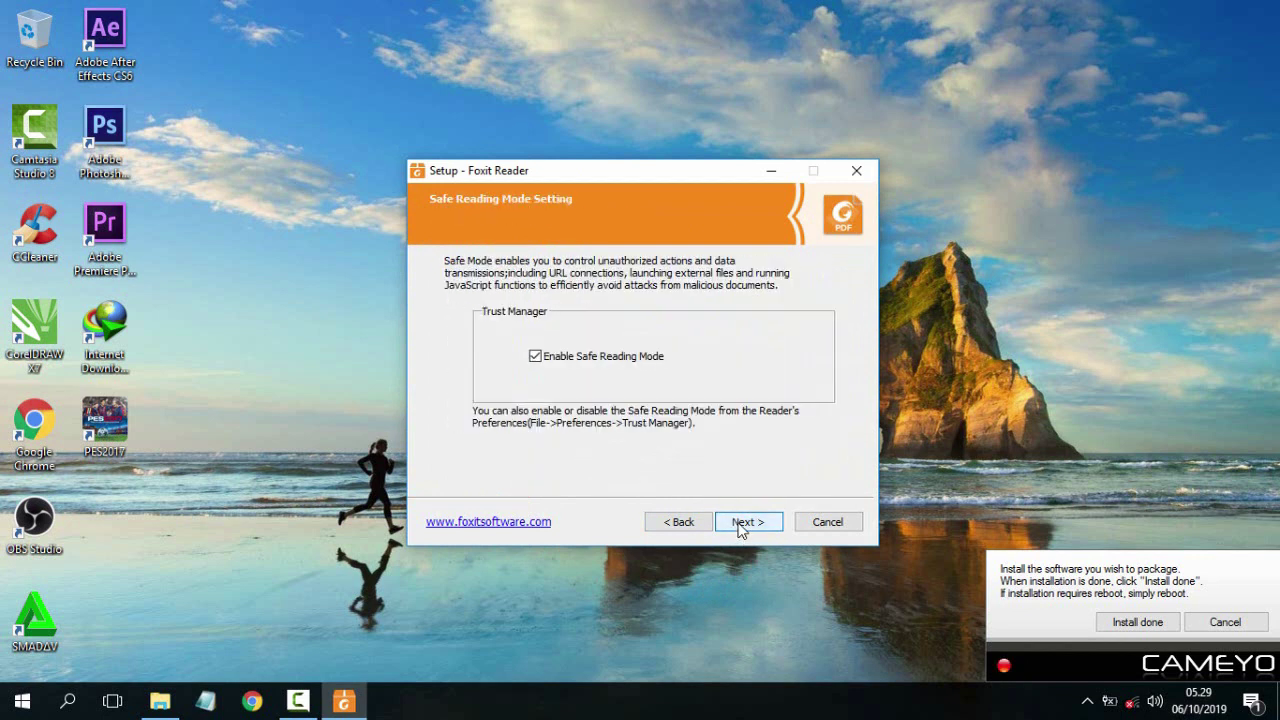
{"action": "left_click", "coordinate": [740, 530]}
{"action": "left_click", "coordinate": [748, 522]}
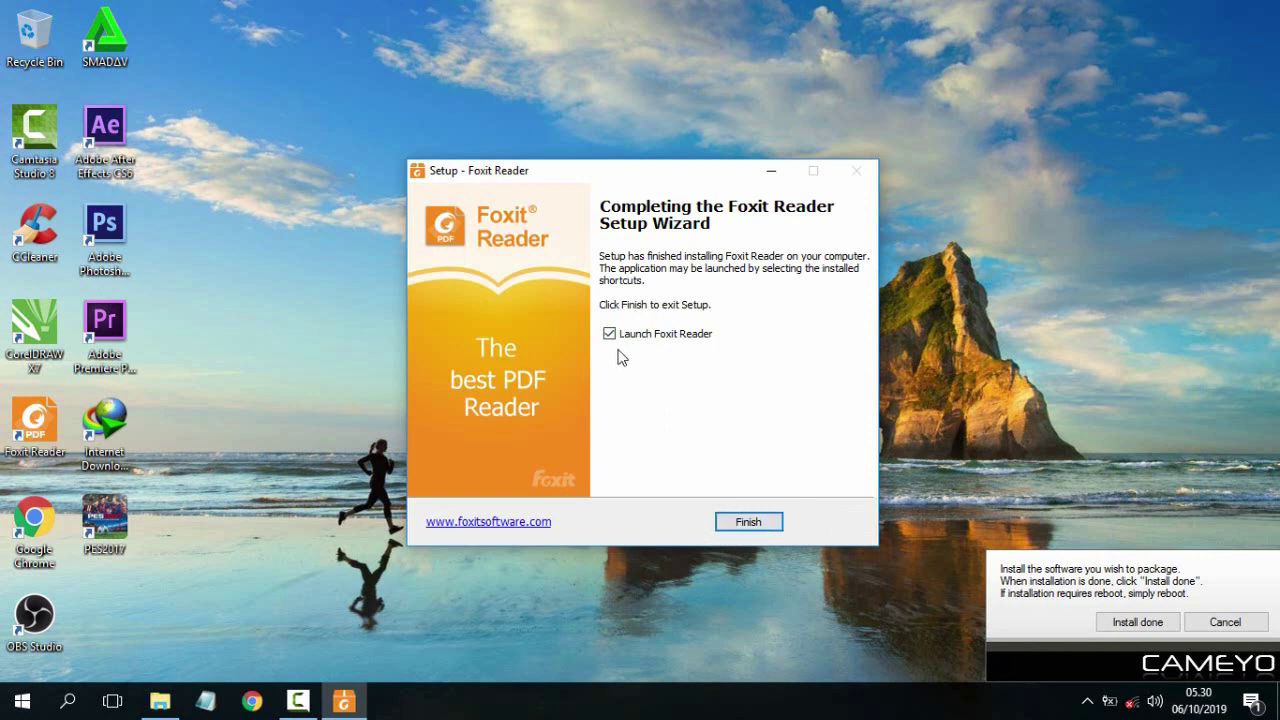
Step: Finish the setup with Launch Foxit Reader enabled, skip registration, look over the maximized start page and close the program
{"action": "left_click", "coordinate": [742, 522]}
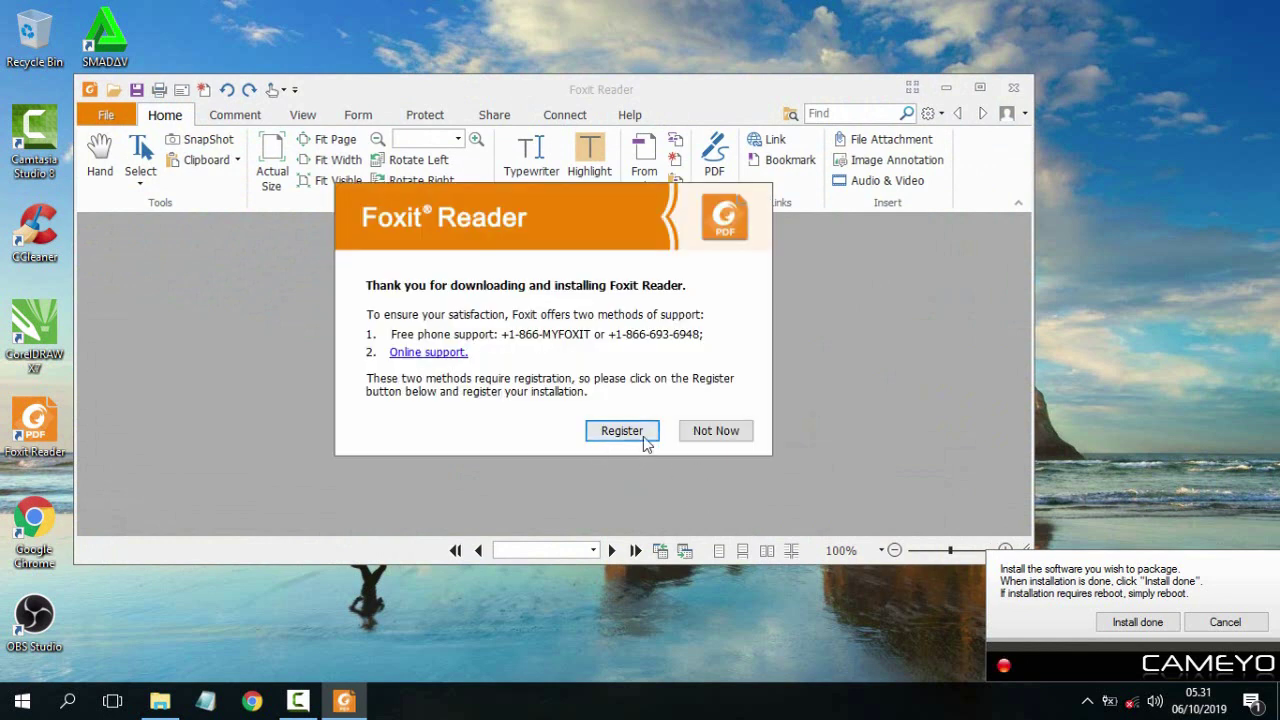
{"action": "left_click", "coordinate": [691, 439]}
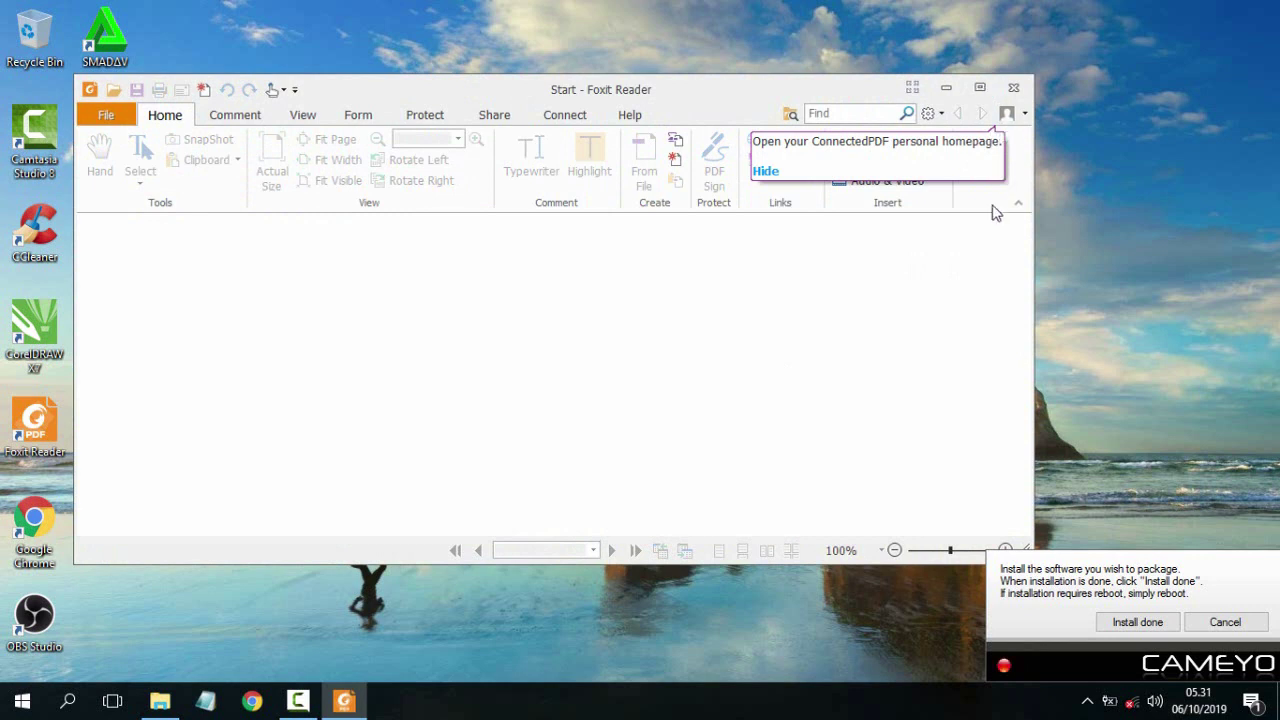
{"action": "left_click", "coordinate": [980, 88]}
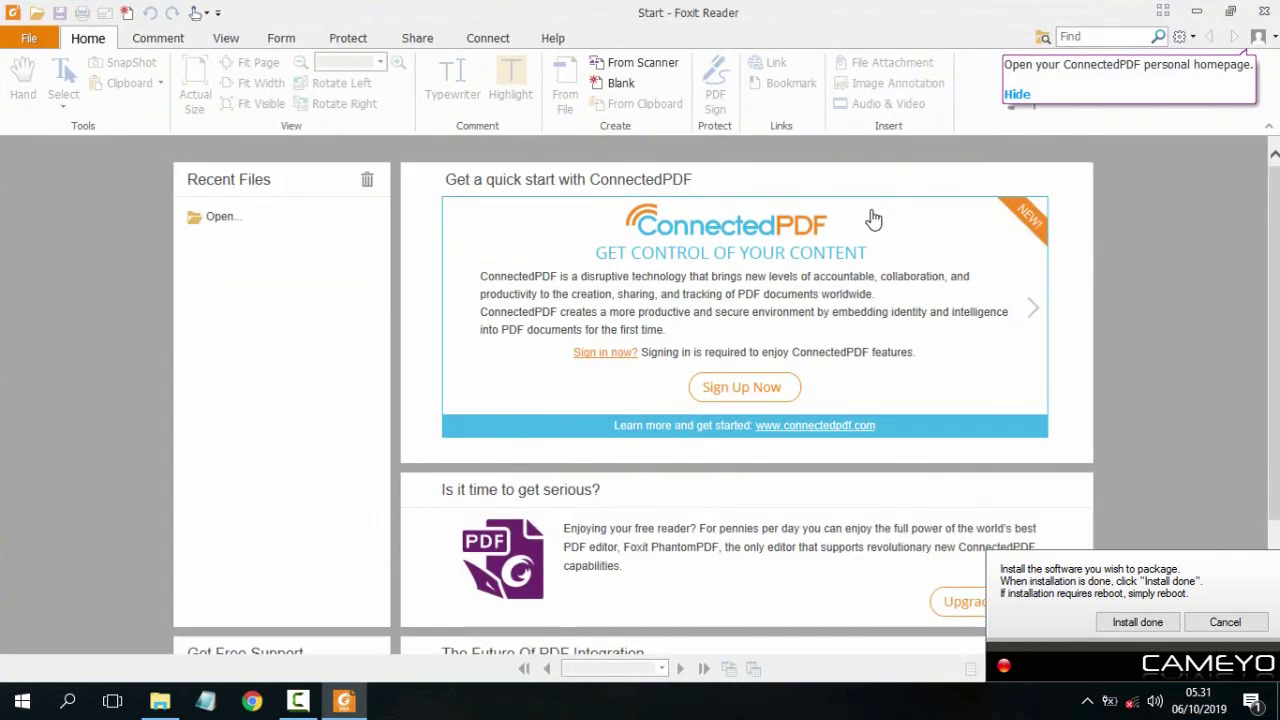
{"action": "scroll", "coordinate": [872, 220], "scroll_direction": "down", "scroll_amount": 3}
{"action": "scroll", "coordinate": [876, 233], "scroll_direction": "up", "scroll_amount": 3}
{"action": "left_click", "coordinate": [1264, 11]}
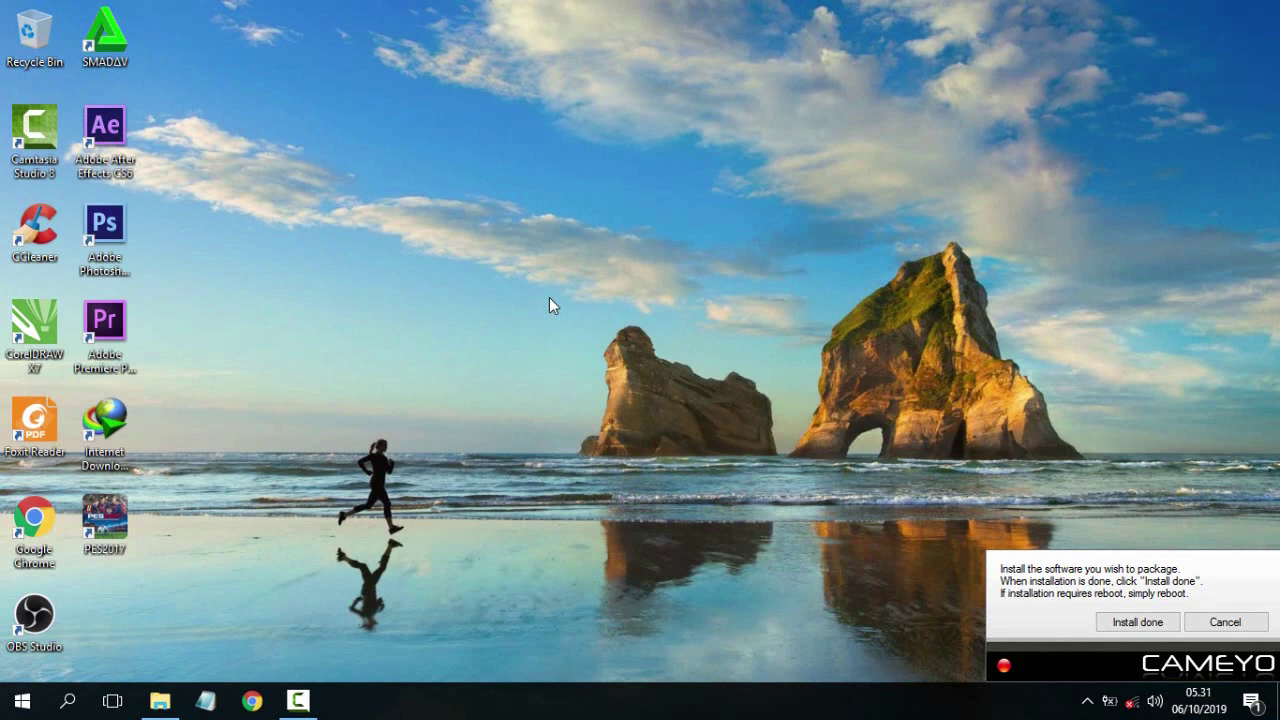
Step: Tell Cameyo that the installation is done so it builds the Foxit Reader package
{"action": "left_click", "coordinate": [1137, 624]}
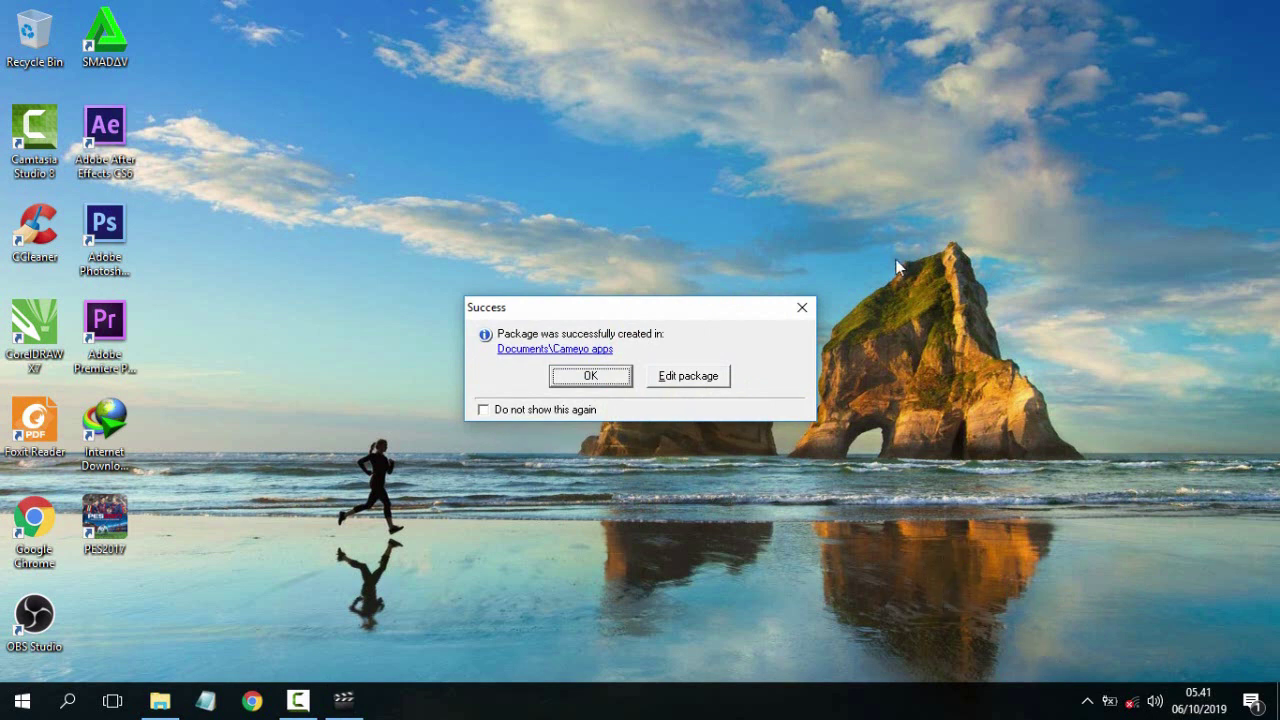
{"action": "right_click", "coordinate": [893, 218]}
{"action": "left_click", "coordinate": [922, 269]}
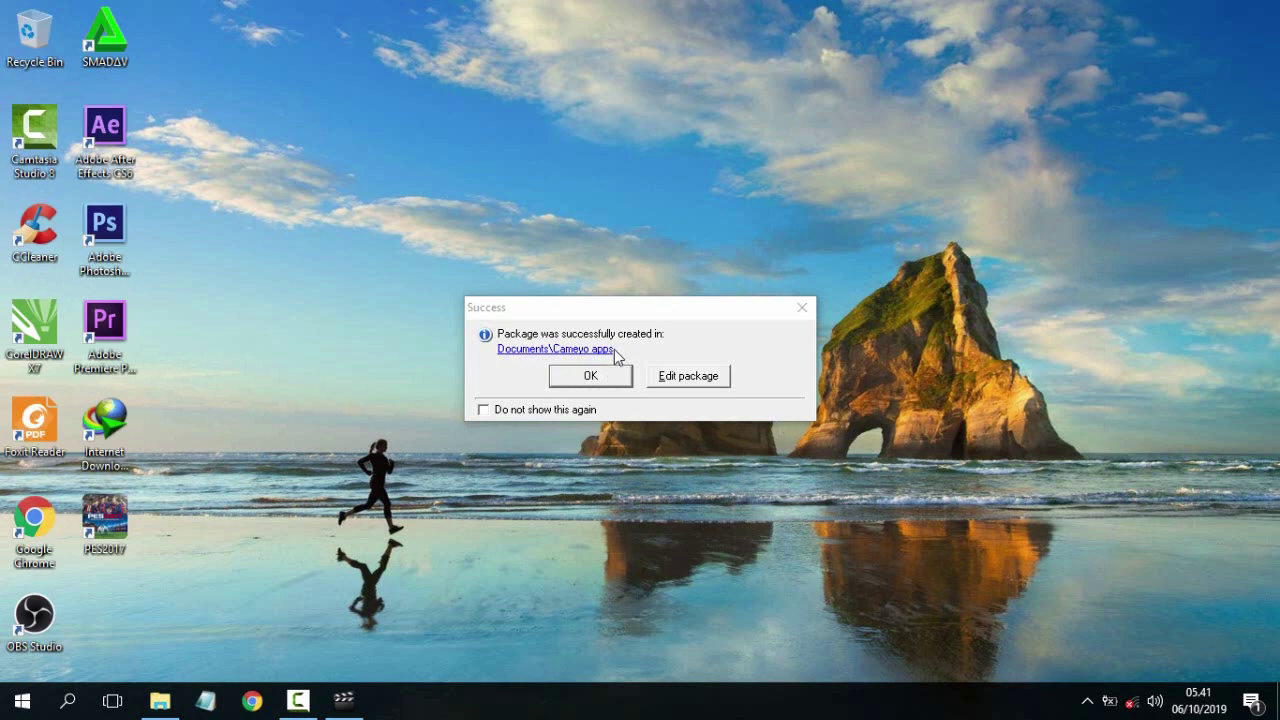
Step: Check the Foxit Reader.cameyo package in the Documents\Cameyo apps folder, minimize the folder and dismiss the success message
{"action": "left_click", "coordinate": [535, 352]}
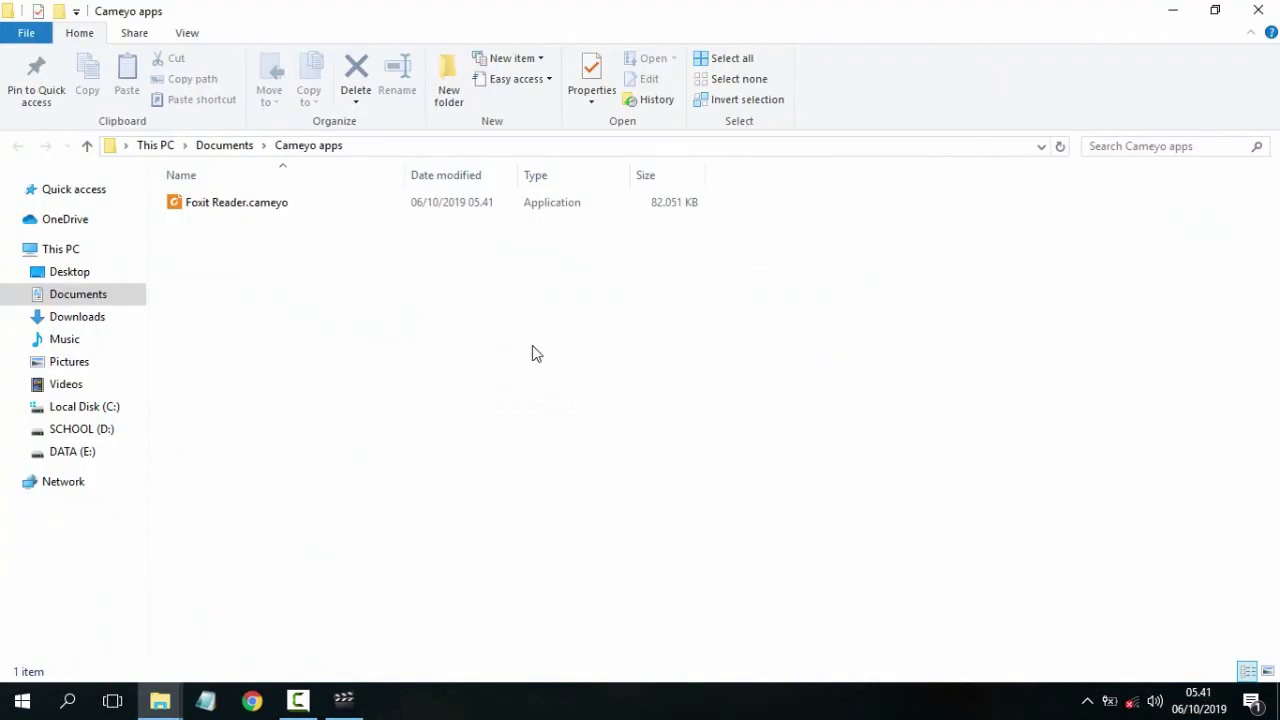
{"action": "left_click", "coordinate": [450, 213]}
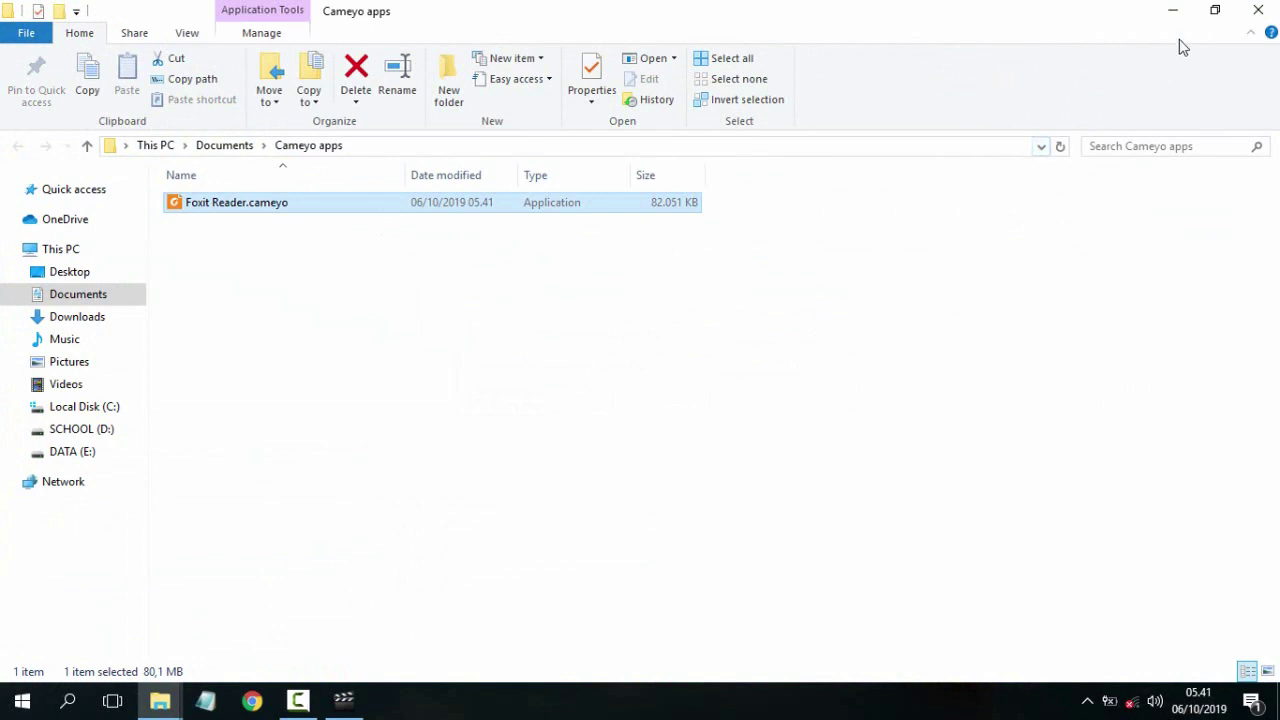
{"action": "left_click", "coordinate": [1172, 10]}
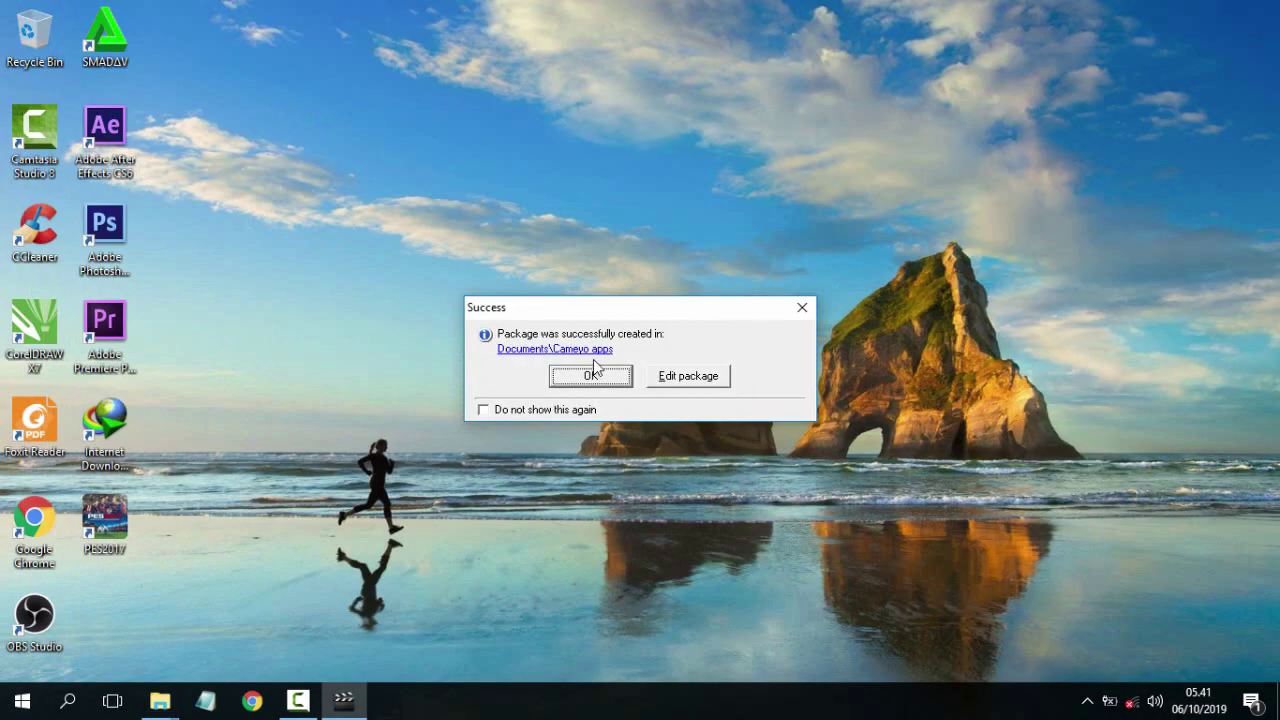
{"action": "left_click", "coordinate": [604, 378]}
Step: Remove the Foxit Reader shortcut from the desktop and refresh the desktop
{"action": "right_click", "coordinate": [513, 247]}
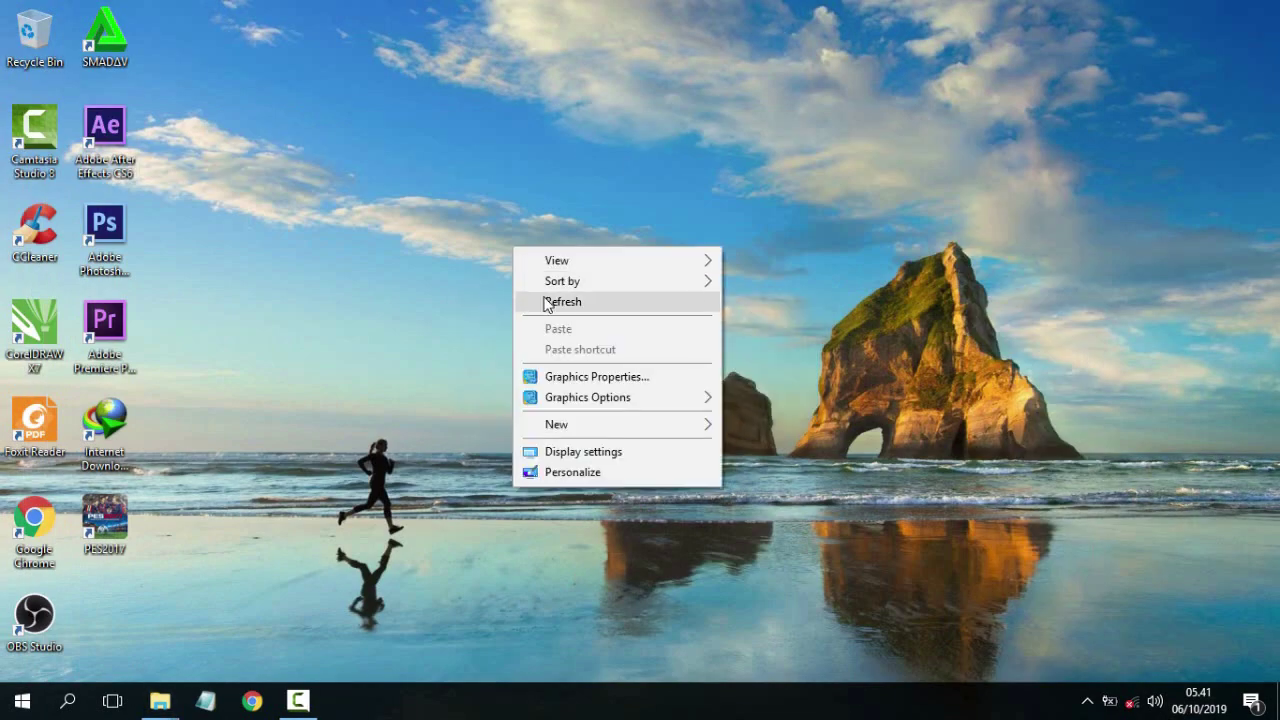
{"action": "left_click", "coordinate": [544, 302]}
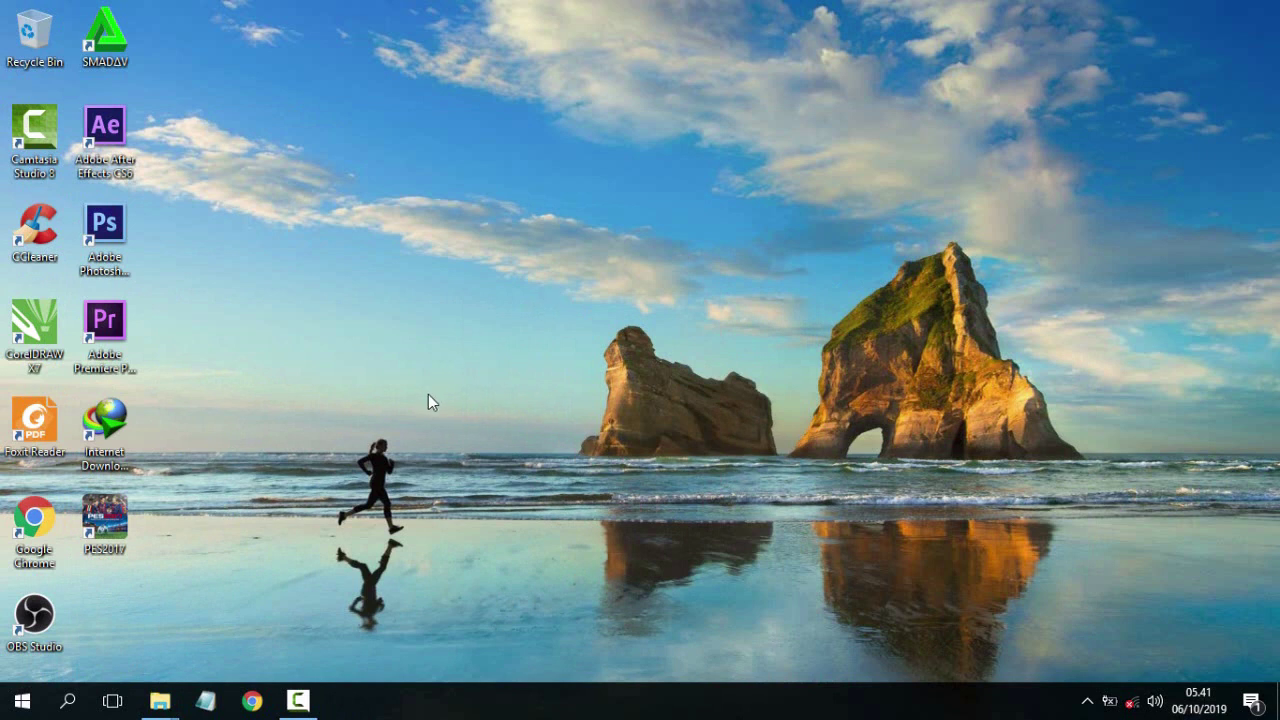
{"action": "right_click", "coordinate": [515, 275]}
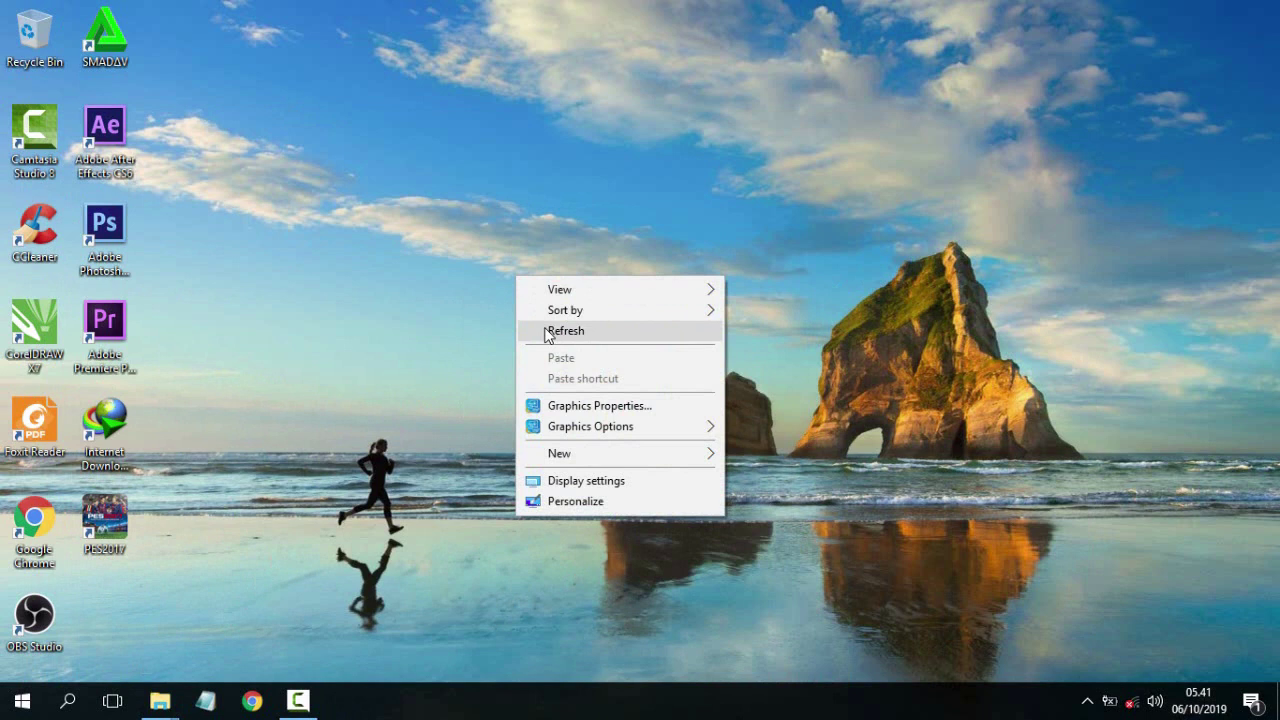
{"action": "left_click", "coordinate": [539, 327]}
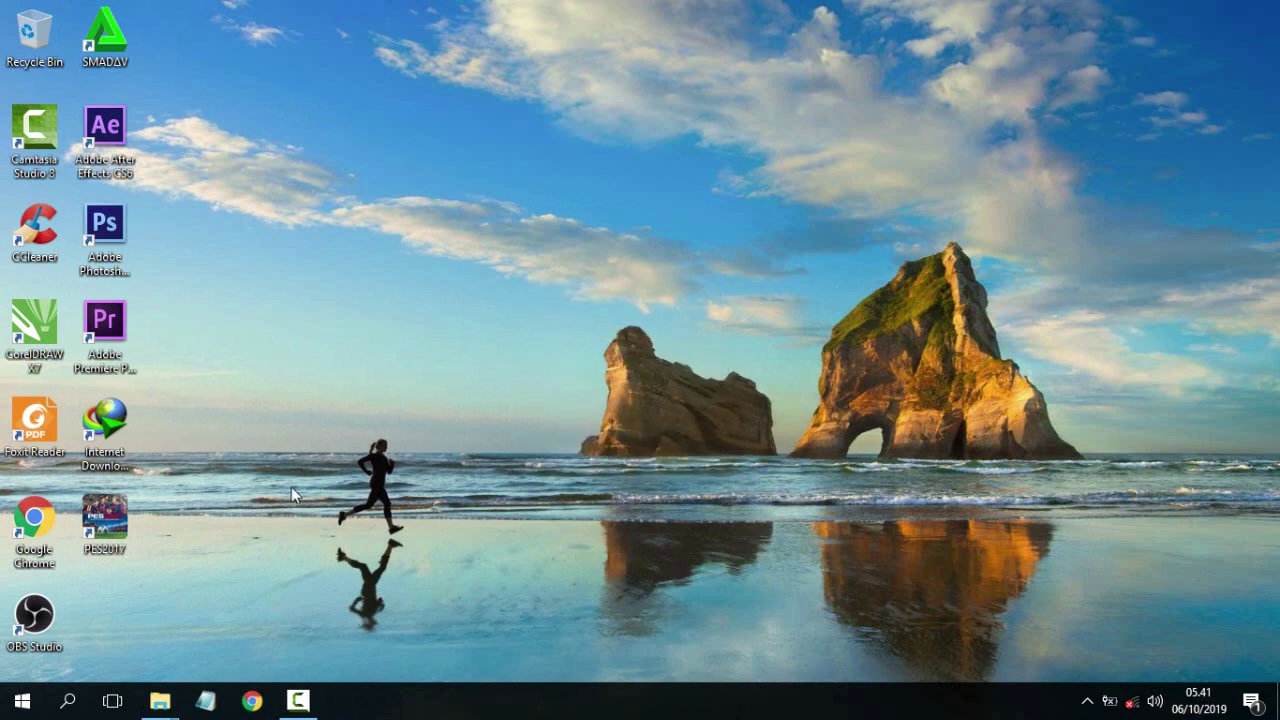
{"action": "left_click", "coordinate": [502, 316]}
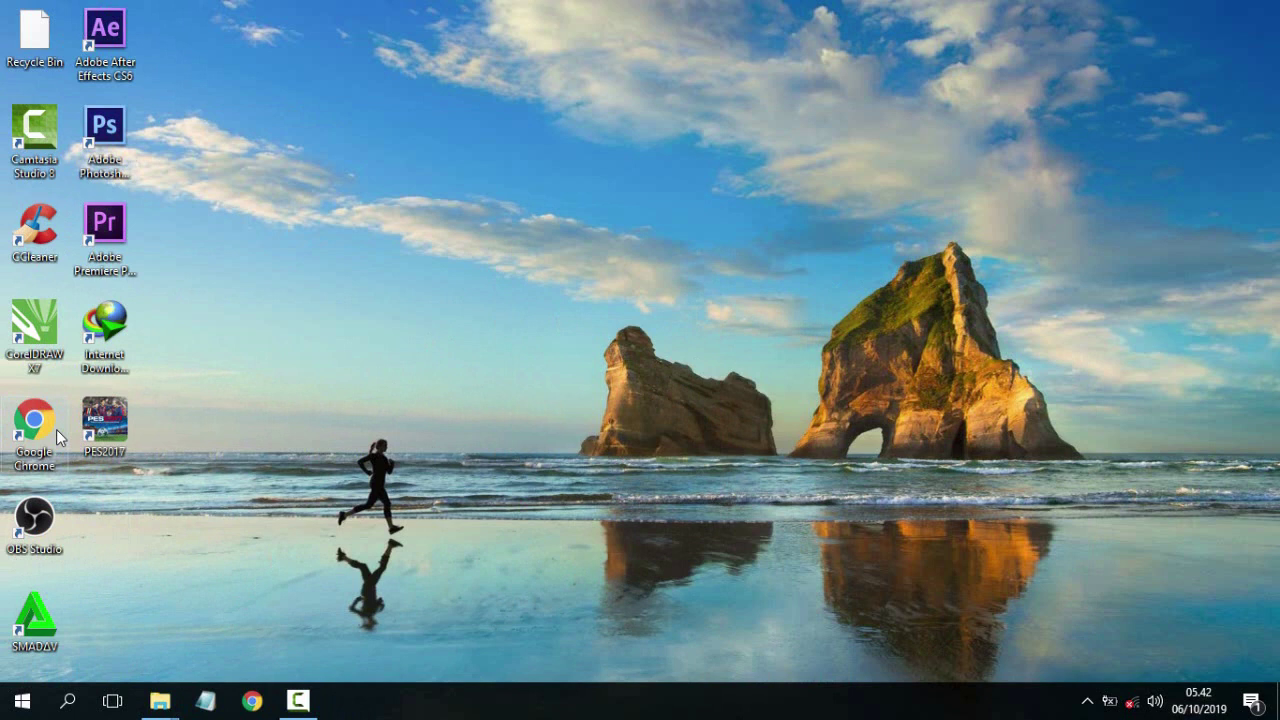
Step: Open the list of installed programs in Control Panel and start uninstalling Foxit Reader
{"action": "right_click", "coordinate": [15, 708]}
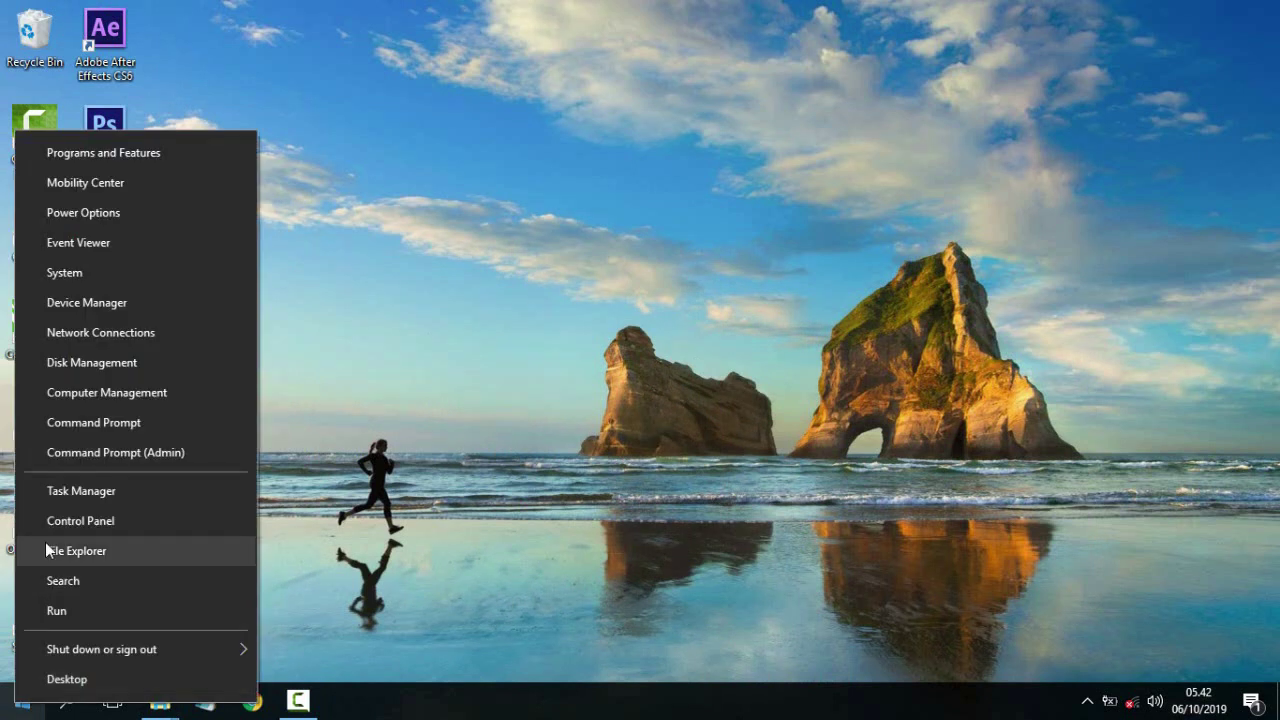
{"action": "left_click", "coordinate": [60, 525]}
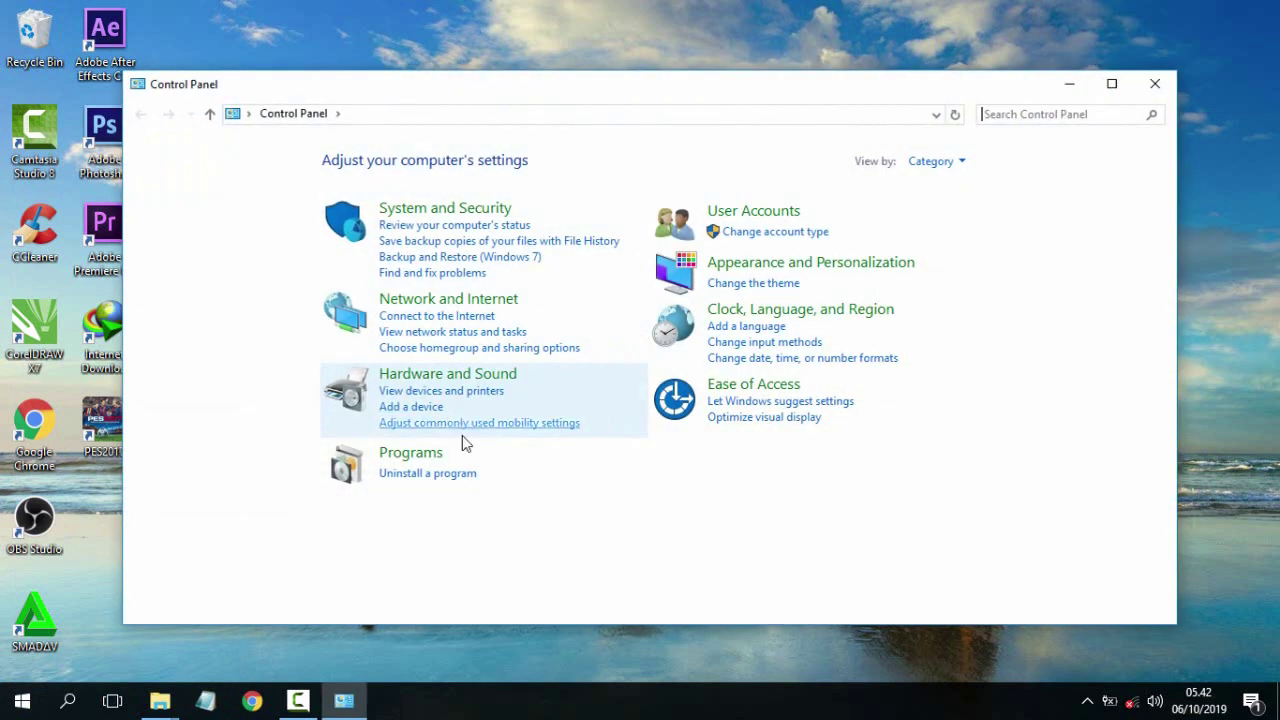
{"action": "left_click", "coordinate": [427, 474]}
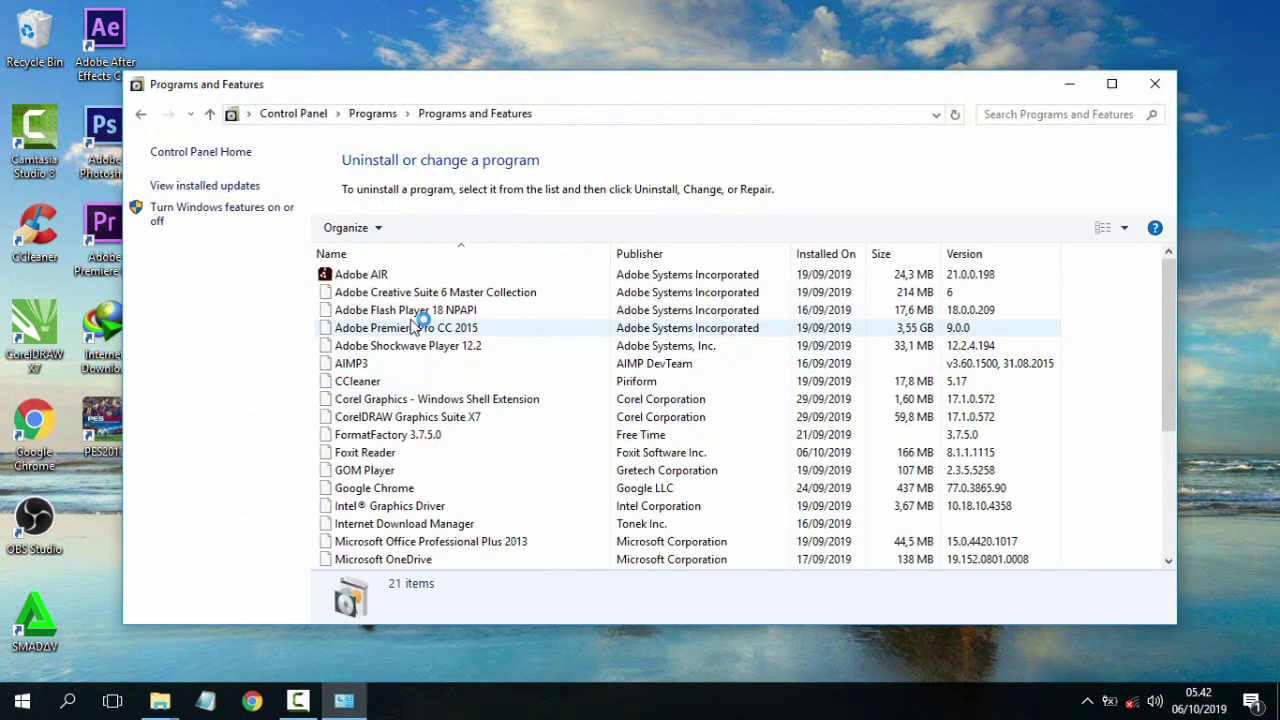
{"action": "left_click", "coordinate": [371, 451]}
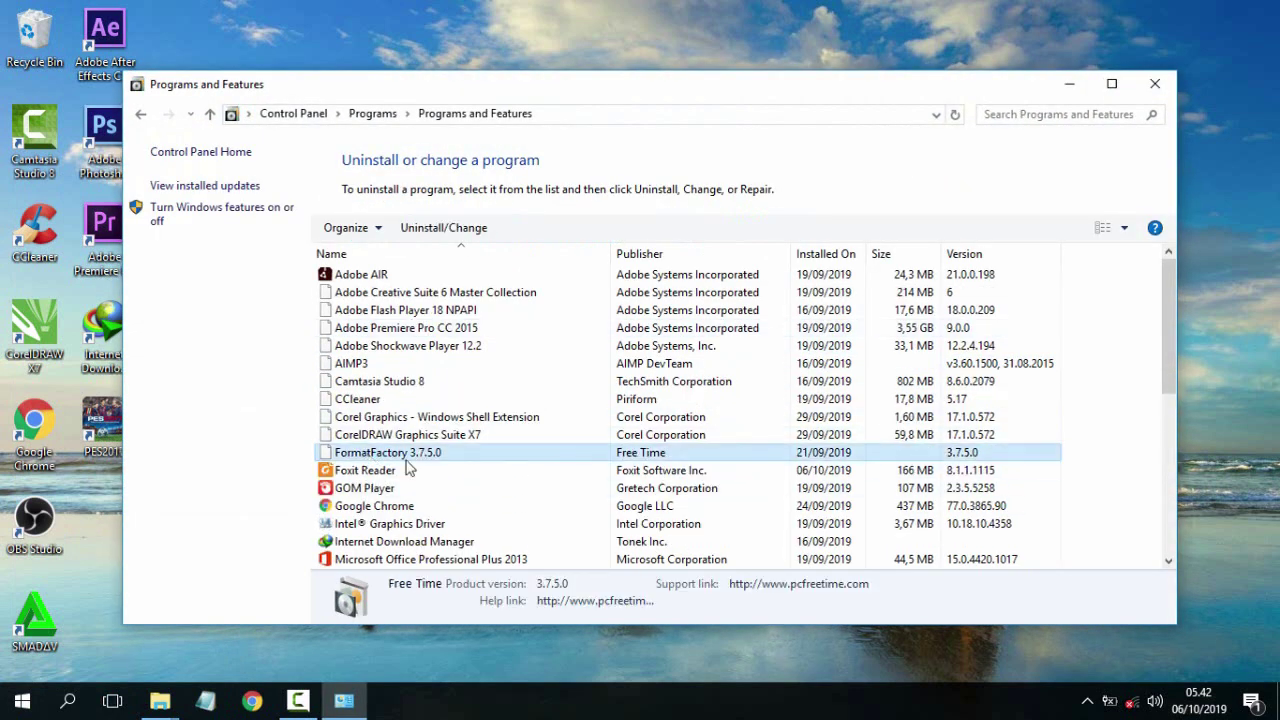
{"action": "scroll", "coordinate": [365, 410], "scroll_direction": "down", "scroll_amount": 2}
{"action": "left_click", "coordinate": [358, 366]}
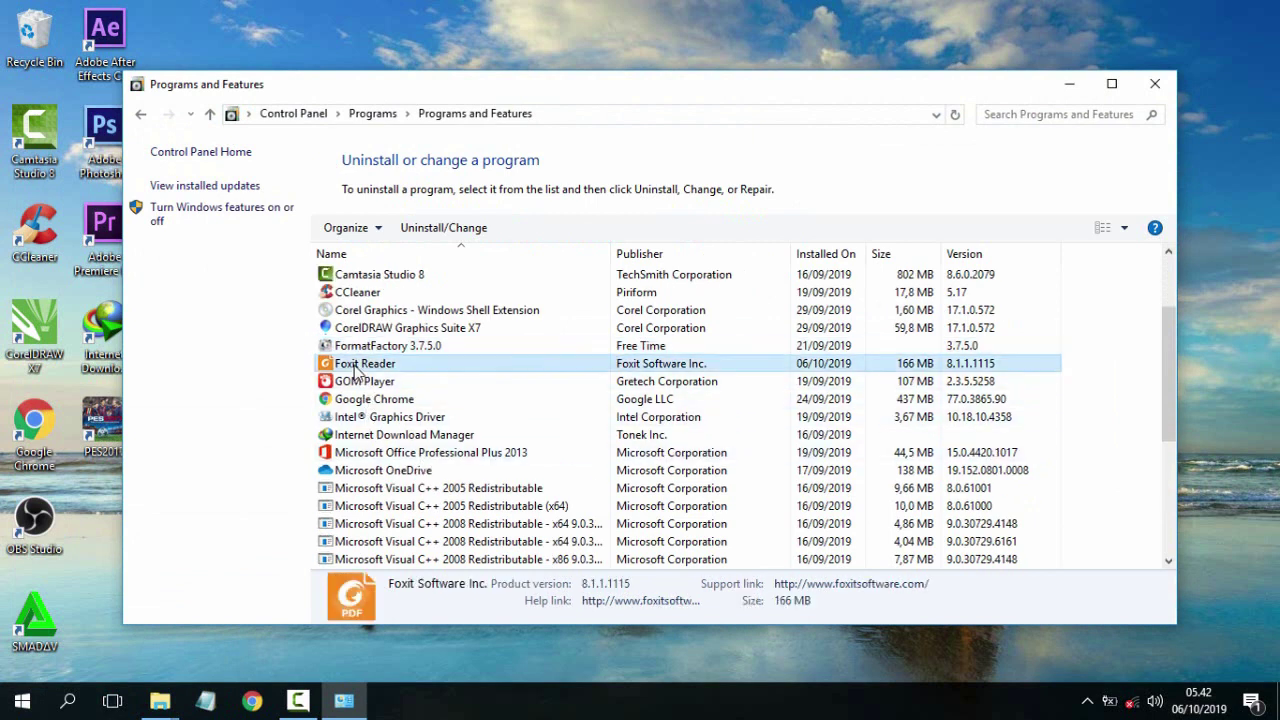
{"action": "left_click", "coordinate": [460, 230]}
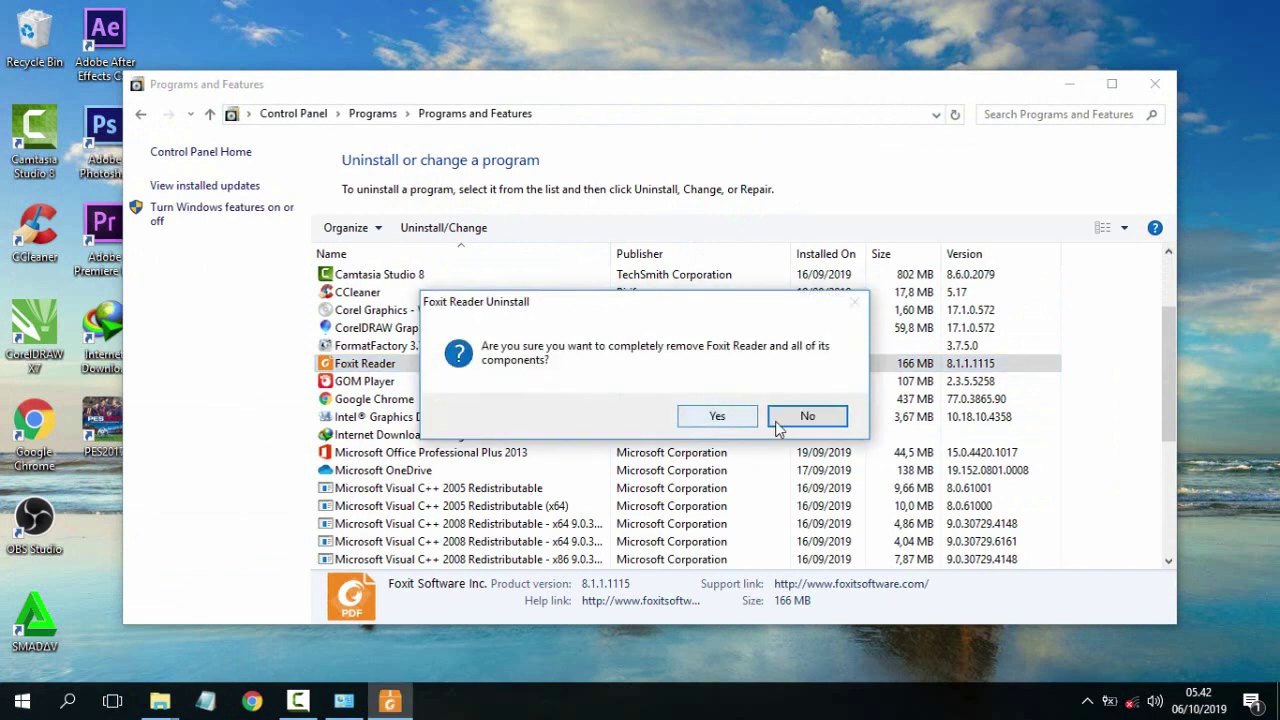
Step: Confirm the complete removal of Foxit Reader, including its settings and history data, and dismiss the completion message
{"action": "left_click", "coordinate": [729, 422]}
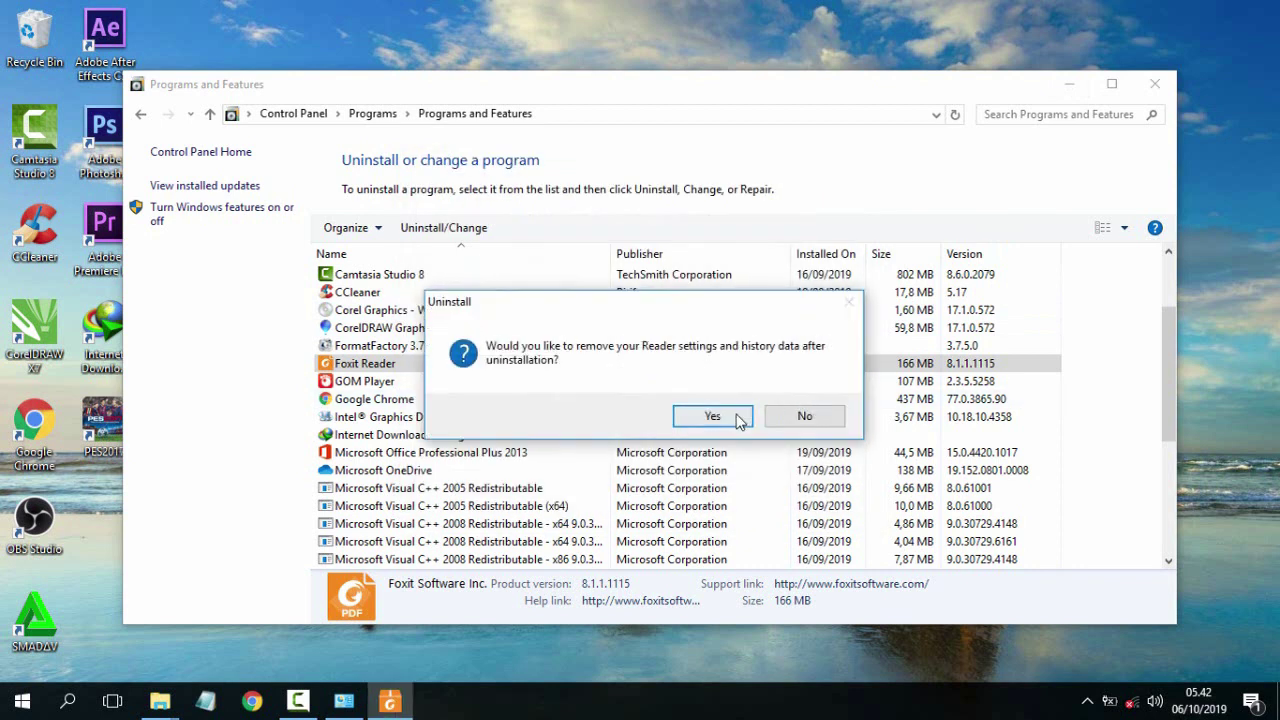
{"action": "left_click", "coordinate": [717, 417]}
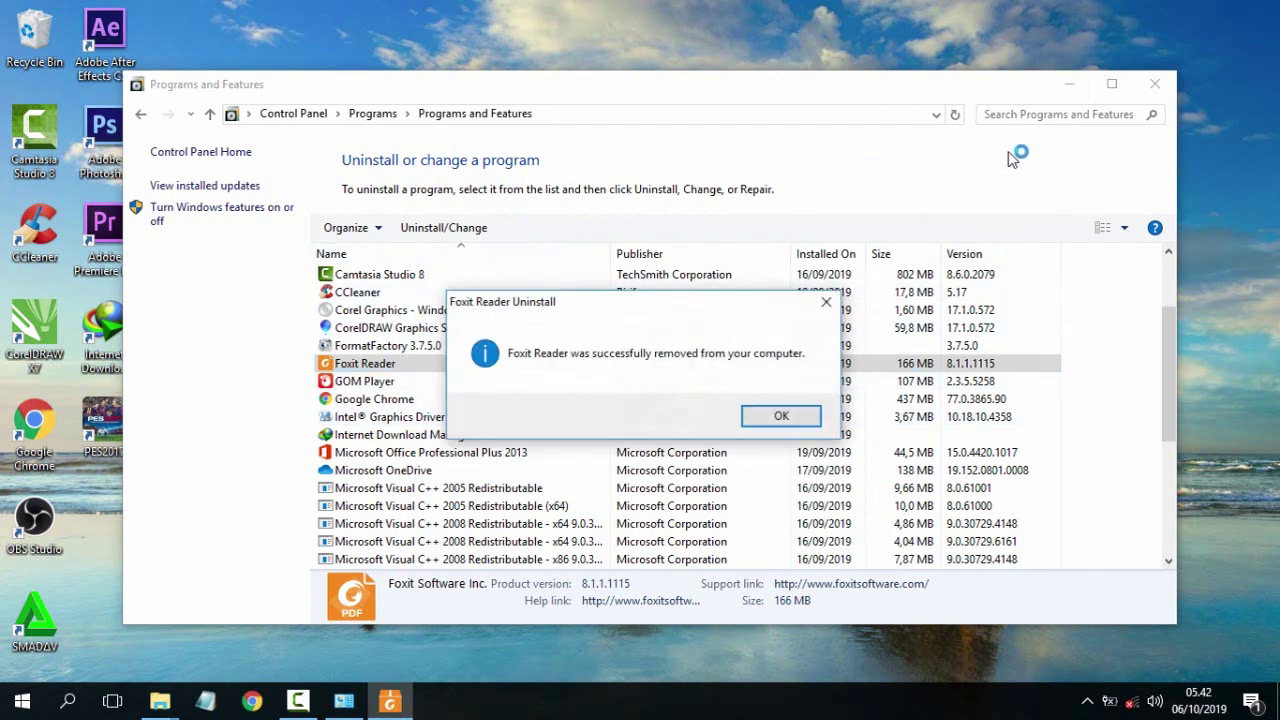
{"action": "left_click", "coordinate": [777, 415]}
Step: Refresh the installed programs list, check it for Foxit Reader and close Programs and Features
{"action": "left_click", "coordinate": [955, 115]}
{"action": "scroll", "coordinate": [486, 423], "scroll_direction": "down", "scroll_amount": 3}
{"action": "scroll", "coordinate": [441, 453], "scroll_direction": "up", "scroll_amount": 3}
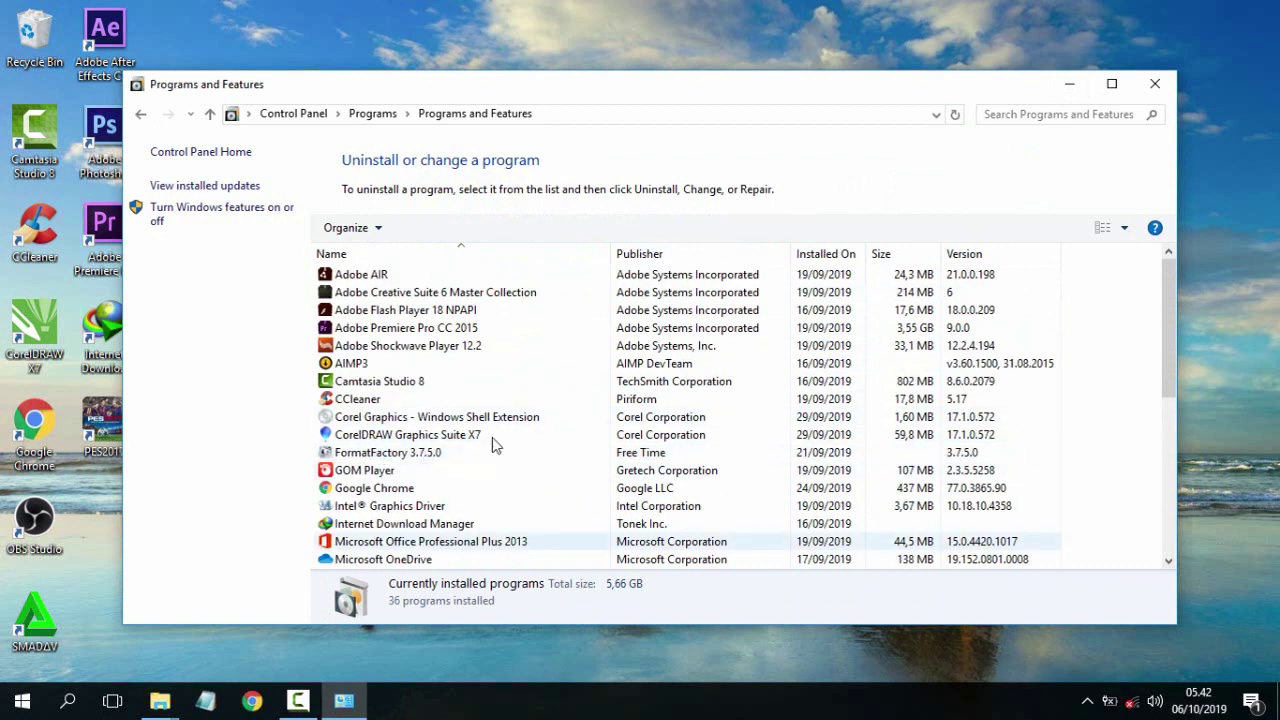
{"action": "left_click", "coordinate": [1155, 84]}
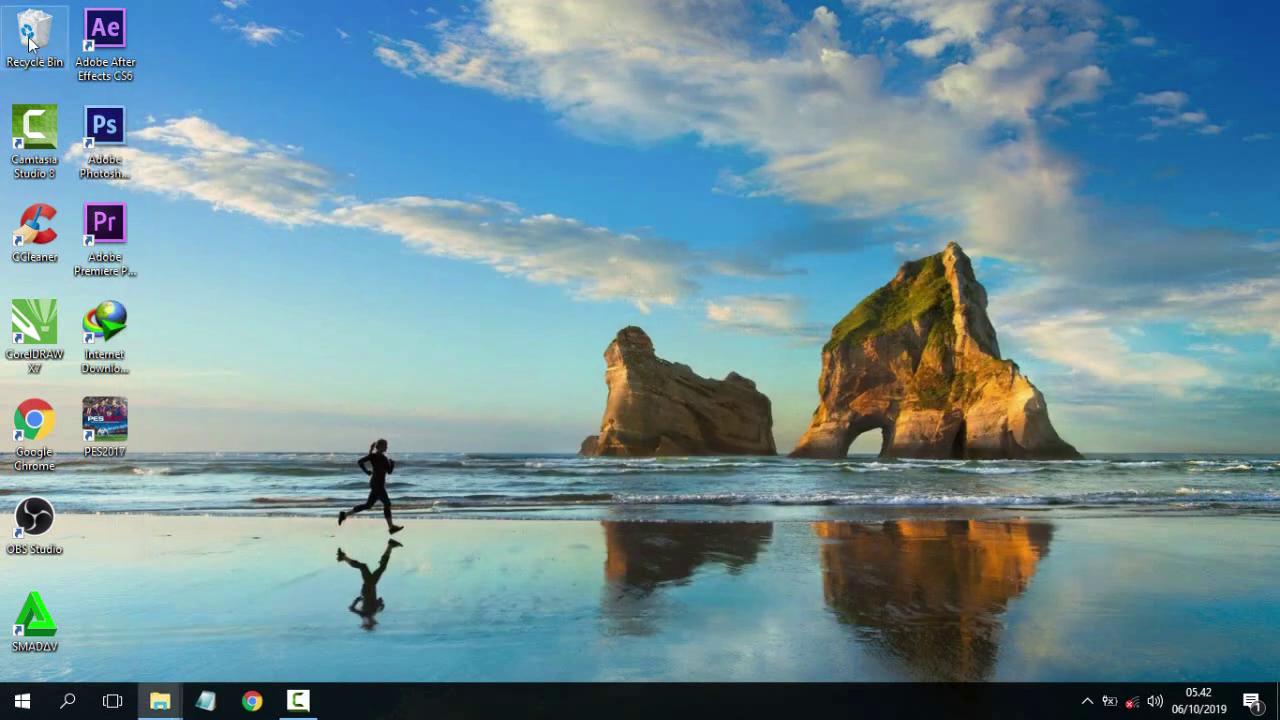
Step: Empty the Recycle Bin, confirming the permanent deletion, and refresh the desktop
{"action": "right_click", "coordinate": [30, 42]}
{"action": "left_click", "coordinate": [85, 72]}
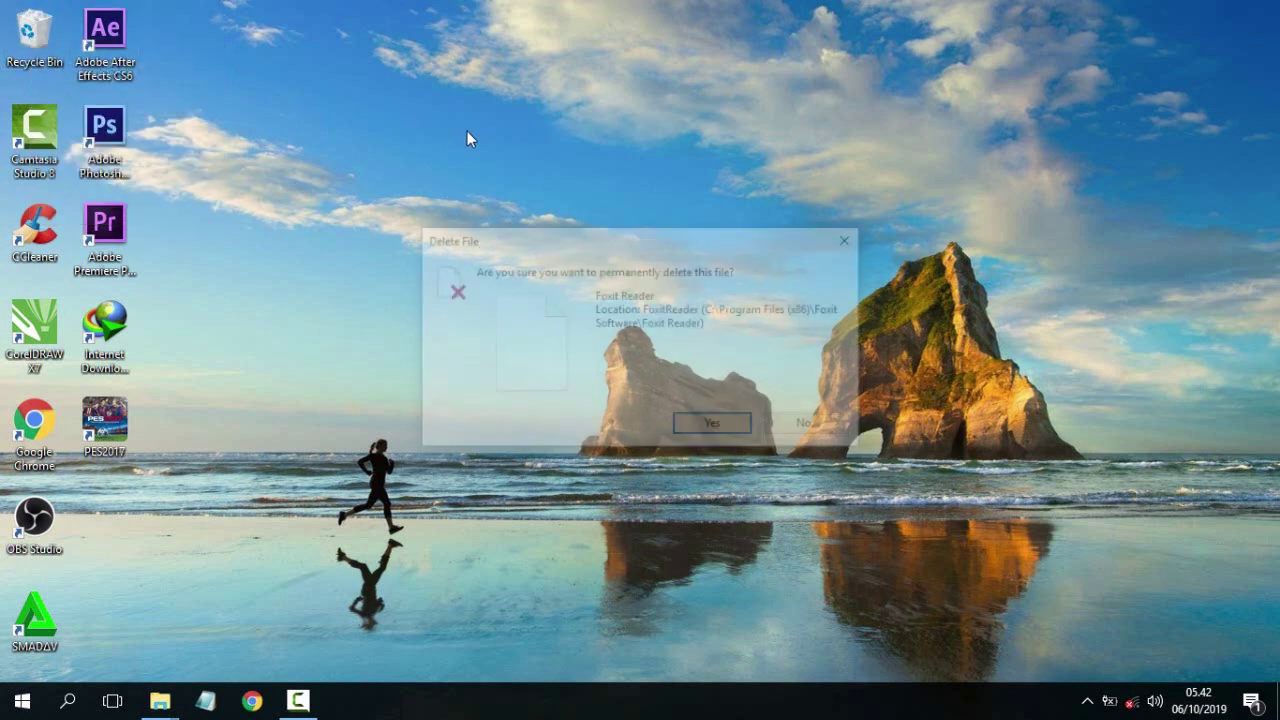
{"action": "left_click", "coordinate": [715, 426]}
{"action": "right_click", "coordinate": [487, 198]}
{"action": "left_click", "coordinate": [544, 256]}
Step: Launch the portable Foxit Reader.cameyo package from the Cameyo apps folder and minimize the folder window
{"action": "mouse_move", "coordinate": [165, 698]}
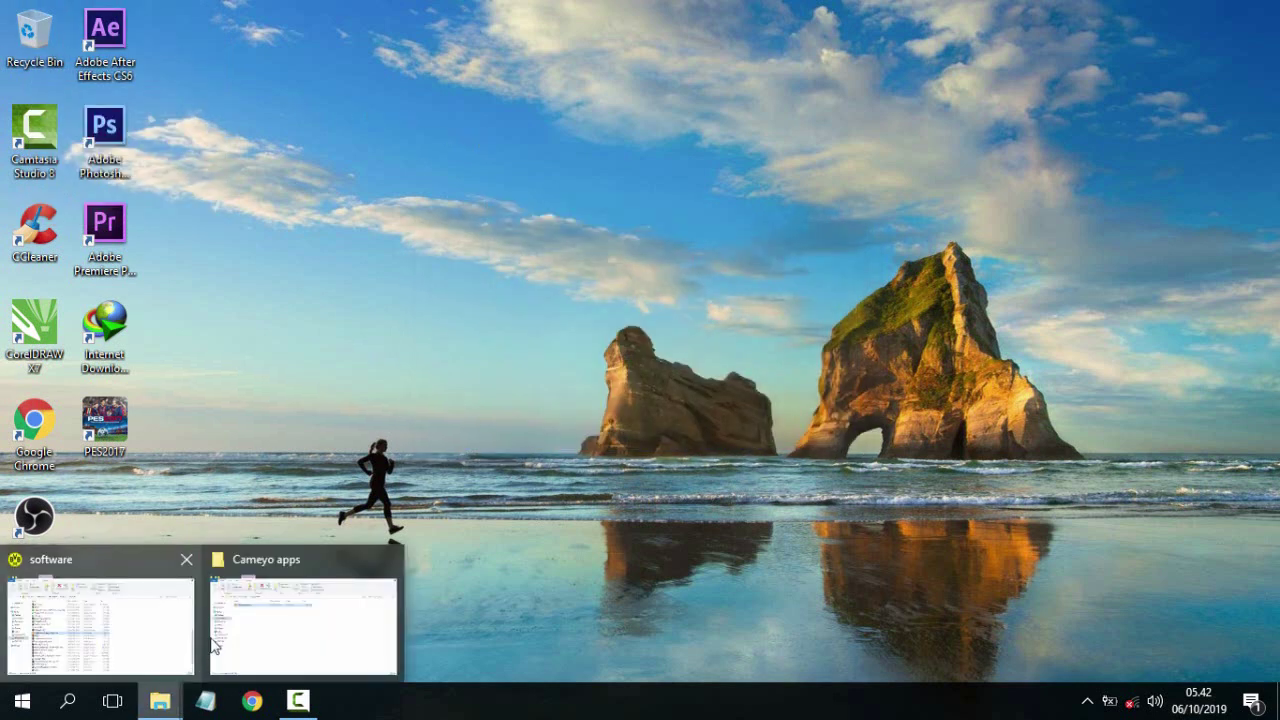
{"action": "left_click", "coordinate": [331, 603]}
{"action": "left_click", "coordinate": [374, 289]}
{"action": "left_click", "coordinate": [330, 207]}
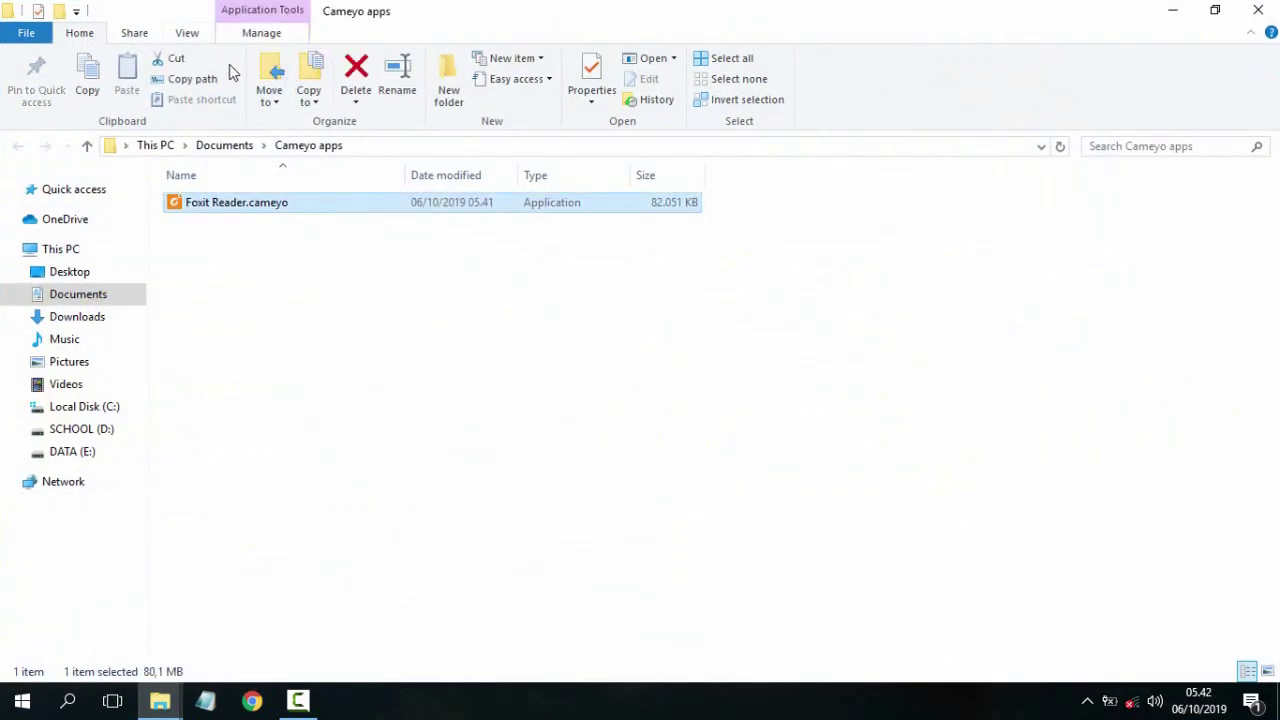
{"action": "left_click", "coordinate": [304, 323]}
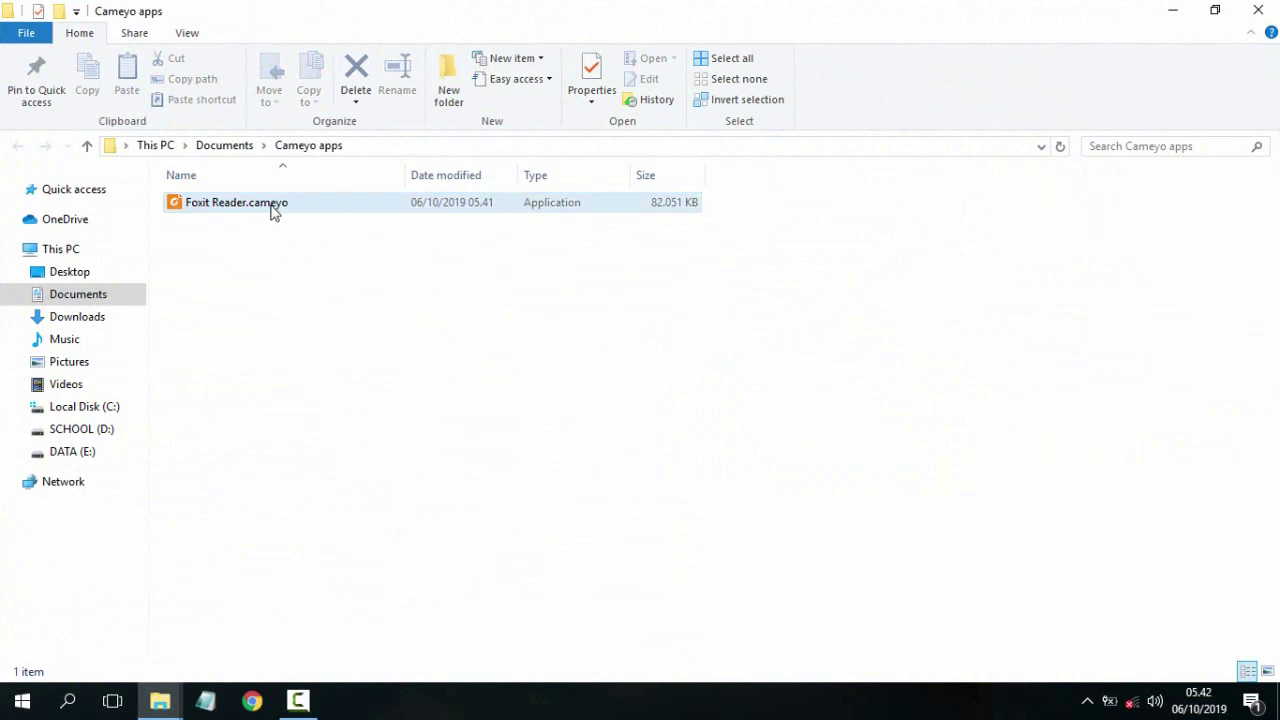
{"action": "double_click", "coordinate": [291, 204]}
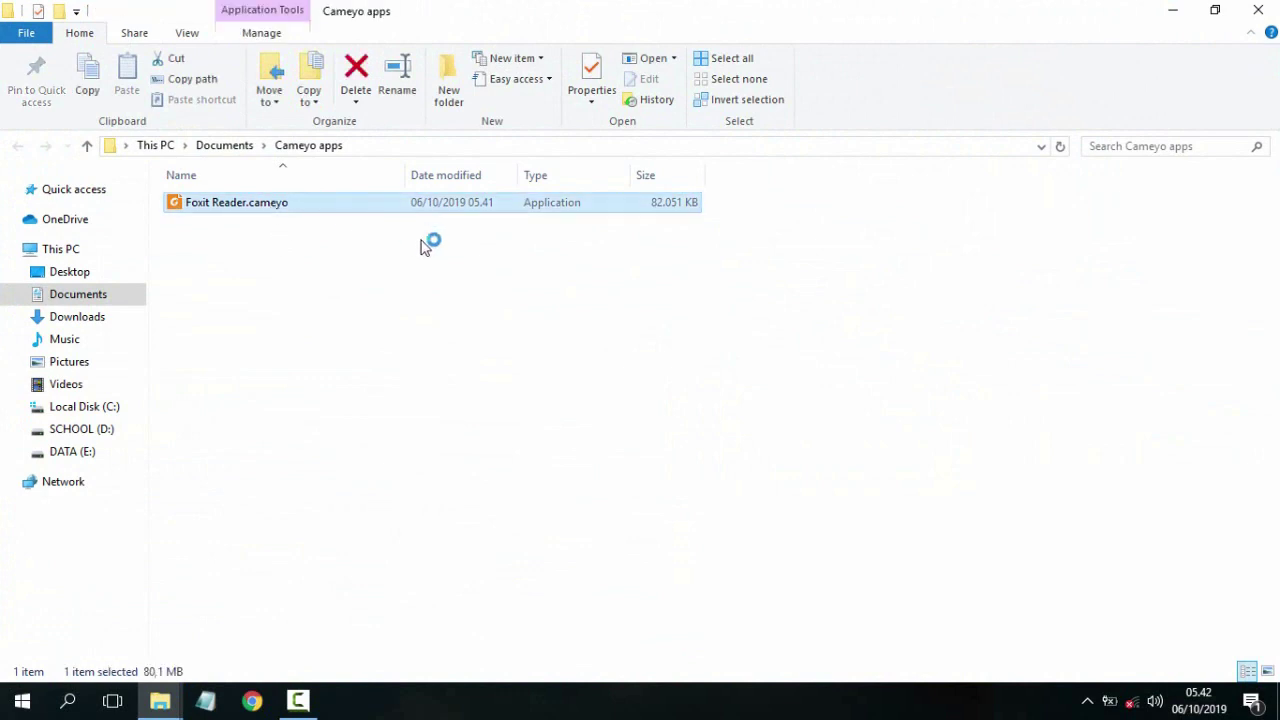
{"action": "left_click", "coordinate": [1173, 10]}
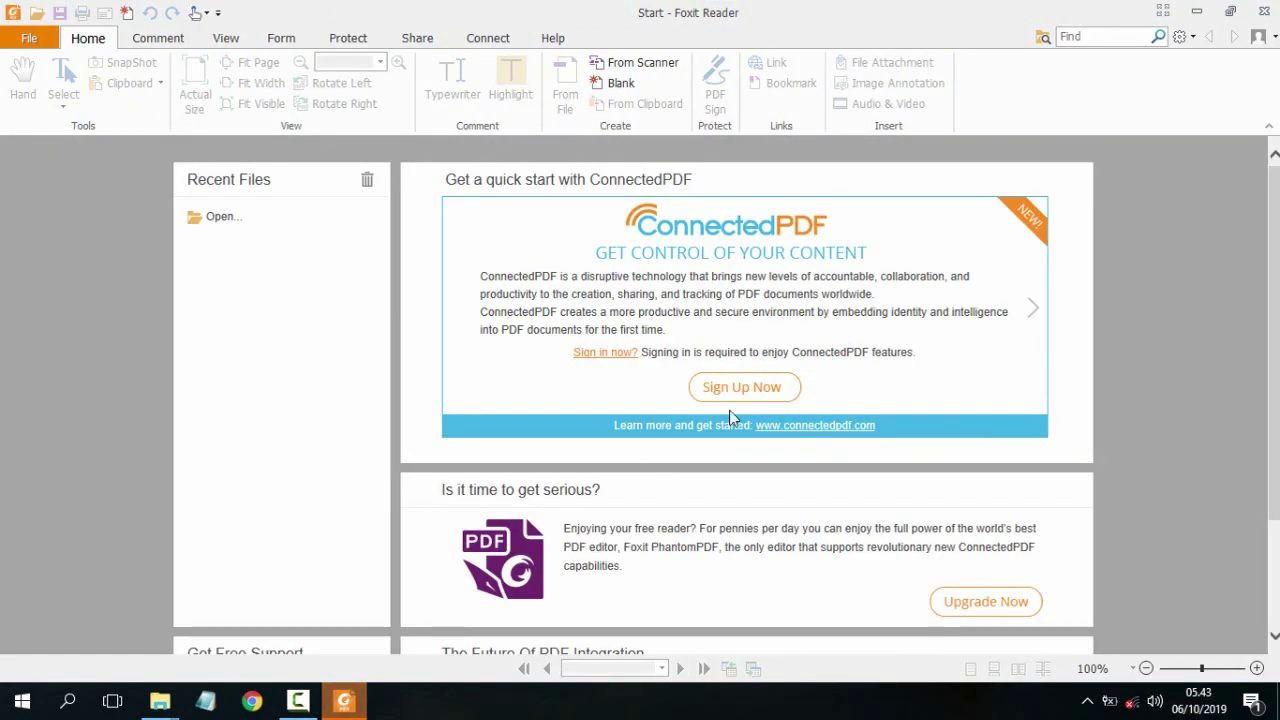
Step: Look over the portable Foxit Reader's start page, close the program and refresh the desktop
{"action": "scroll", "coordinate": [766, 406], "scroll_direction": "down", "scroll_amount": 3}
{"action": "scroll", "coordinate": [800, 470], "scroll_direction": "up", "scroll_amount": 3}
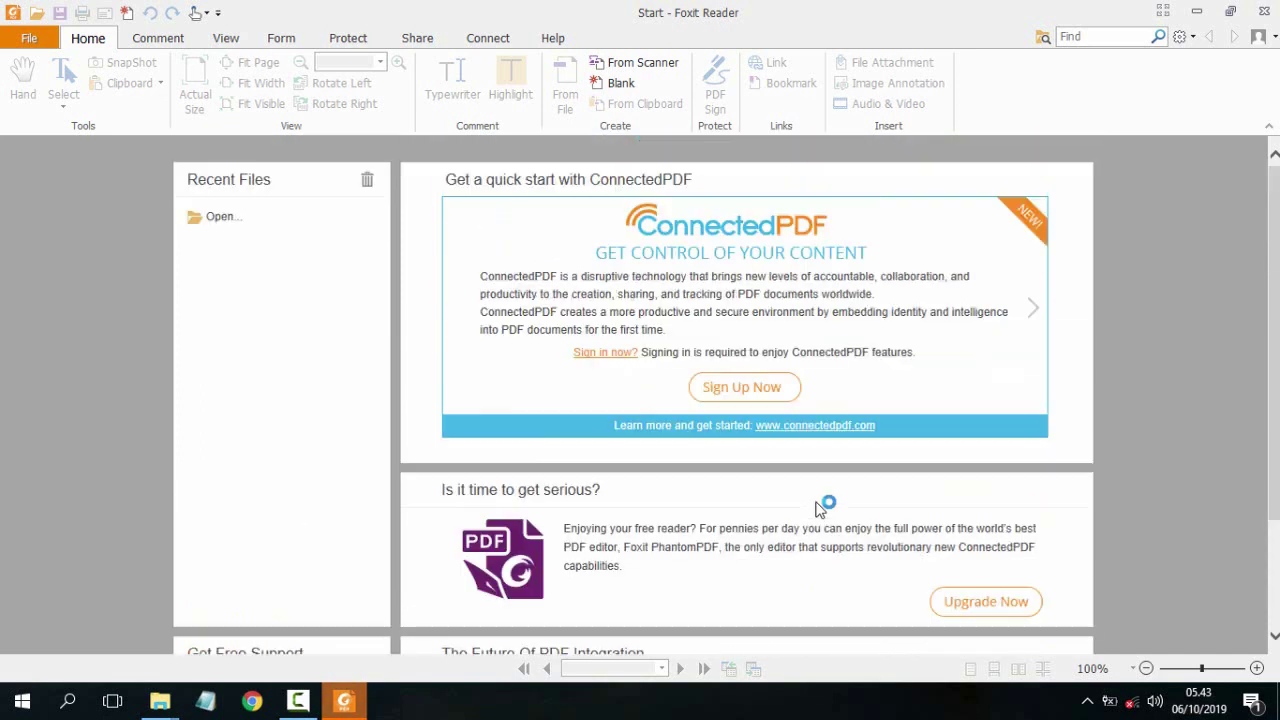
{"action": "scroll", "coordinate": [820, 507], "scroll_direction": "down", "scroll_amount": 3}
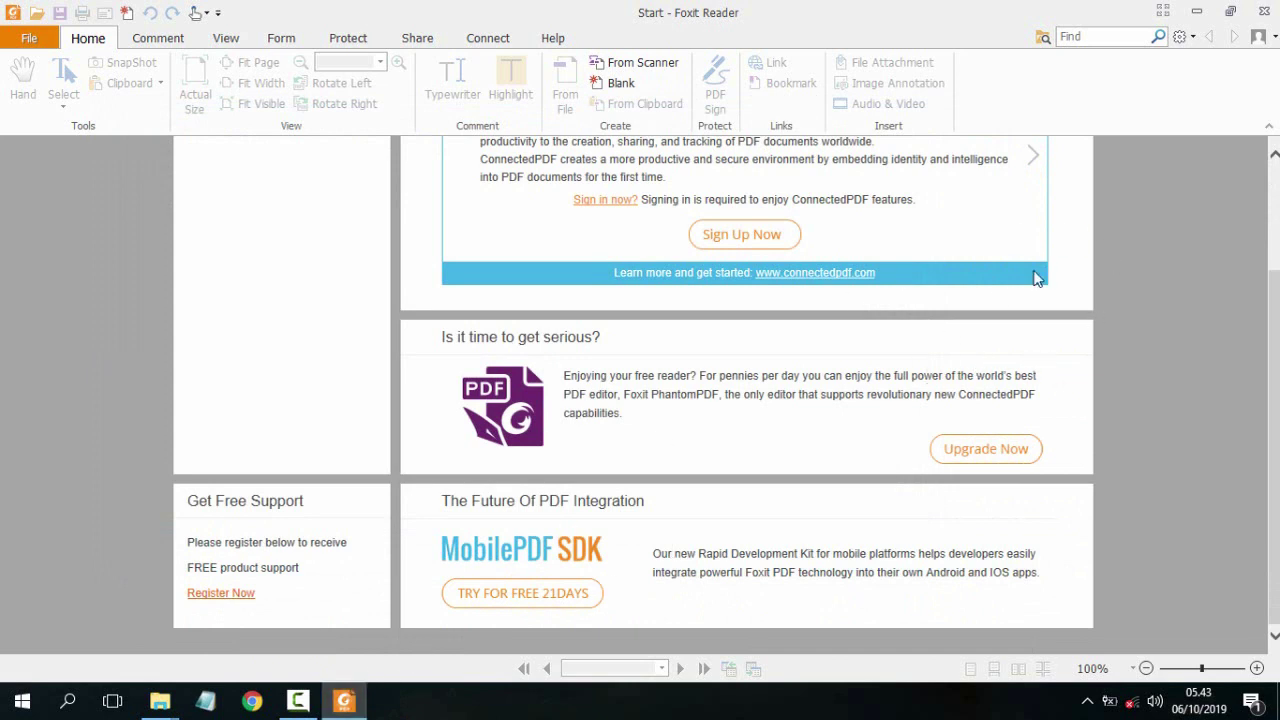
{"action": "scroll", "coordinate": [1050, 265], "scroll_direction": "up", "scroll_amount": 3}
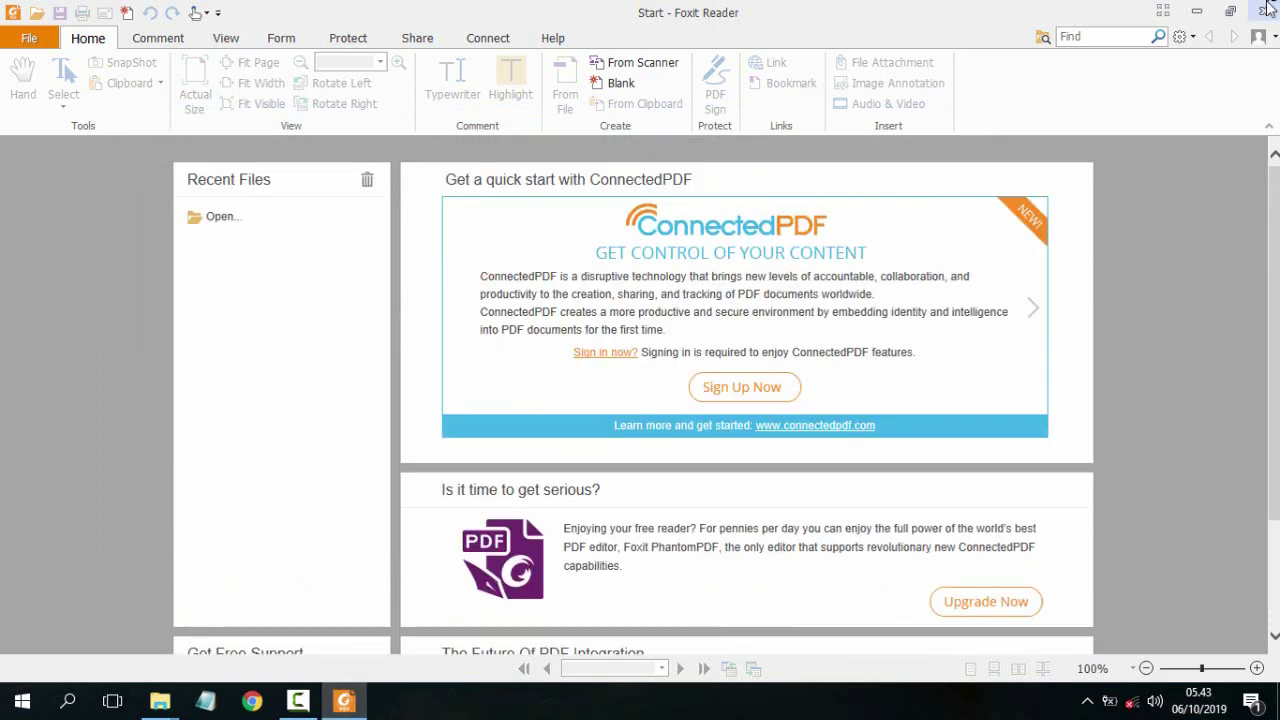
{"action": "left_click", "coordinate": [1270, 8]}
{"action": "right_click", "coordinate": [637, 169]}
{"action": "left_click", "coordinate": [670, 229]}
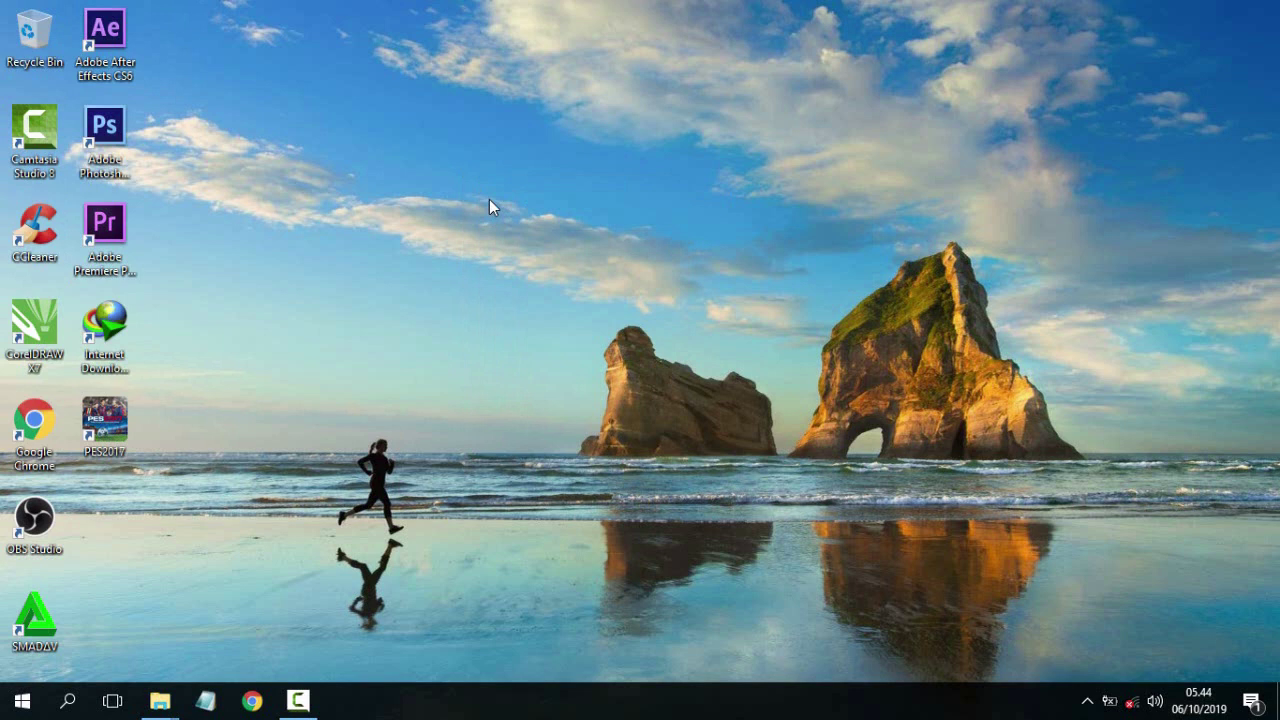
Step: Reopen the Cameyo apps folder, examine the Foxit Reader.cameyo package and close the folder
{"action": "mouse_move", "coordinate": [160, 700]}
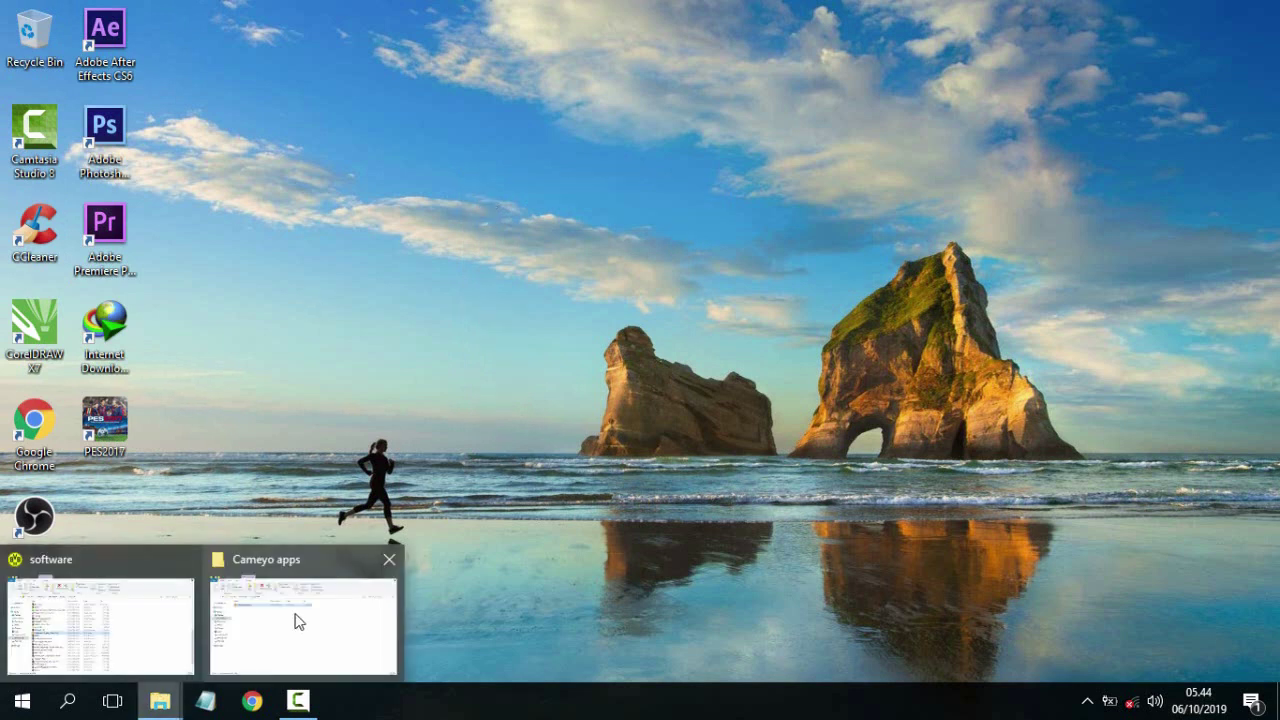
{"action": "left_click", "coordinate": [300, 617]}
{"action": "left_click", "coordinate": [340, 230]}
{"action": "left_click", "coordinate": [343, 208]}
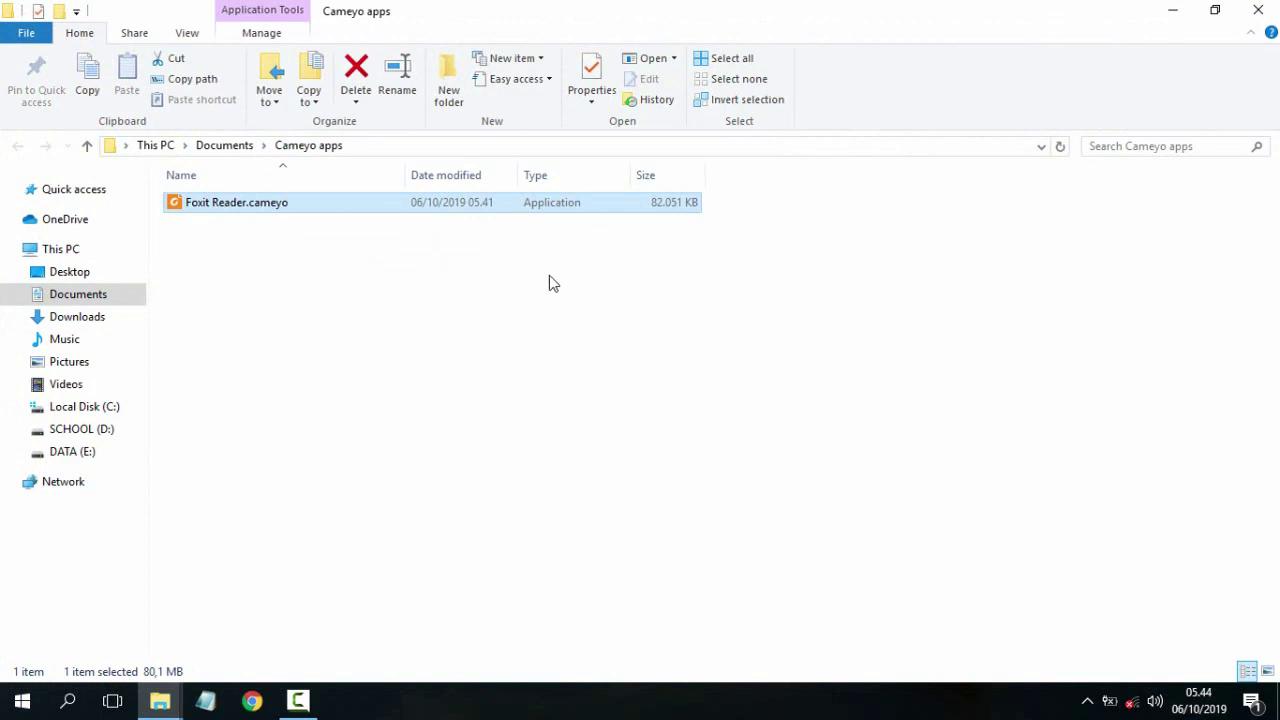
{"action": "left_click", "coordinate": [410, 250]}
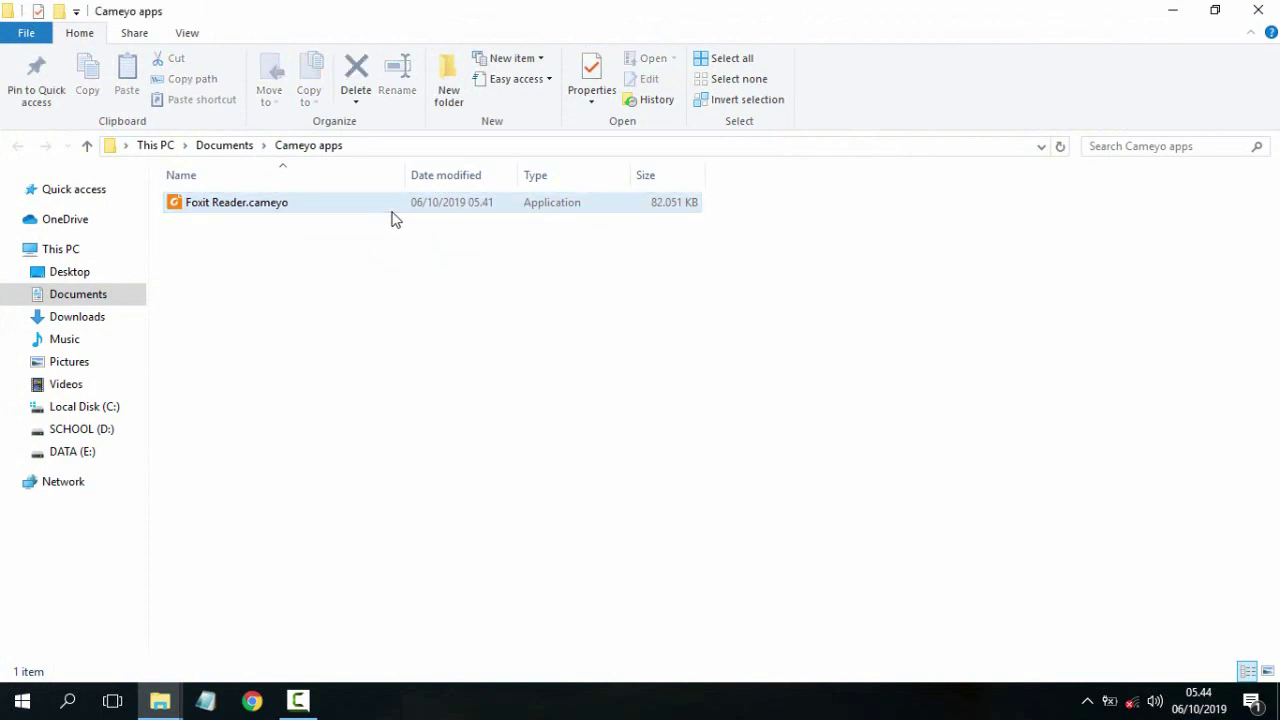
{"action": "left_click", "coordinate": [392, 212]}
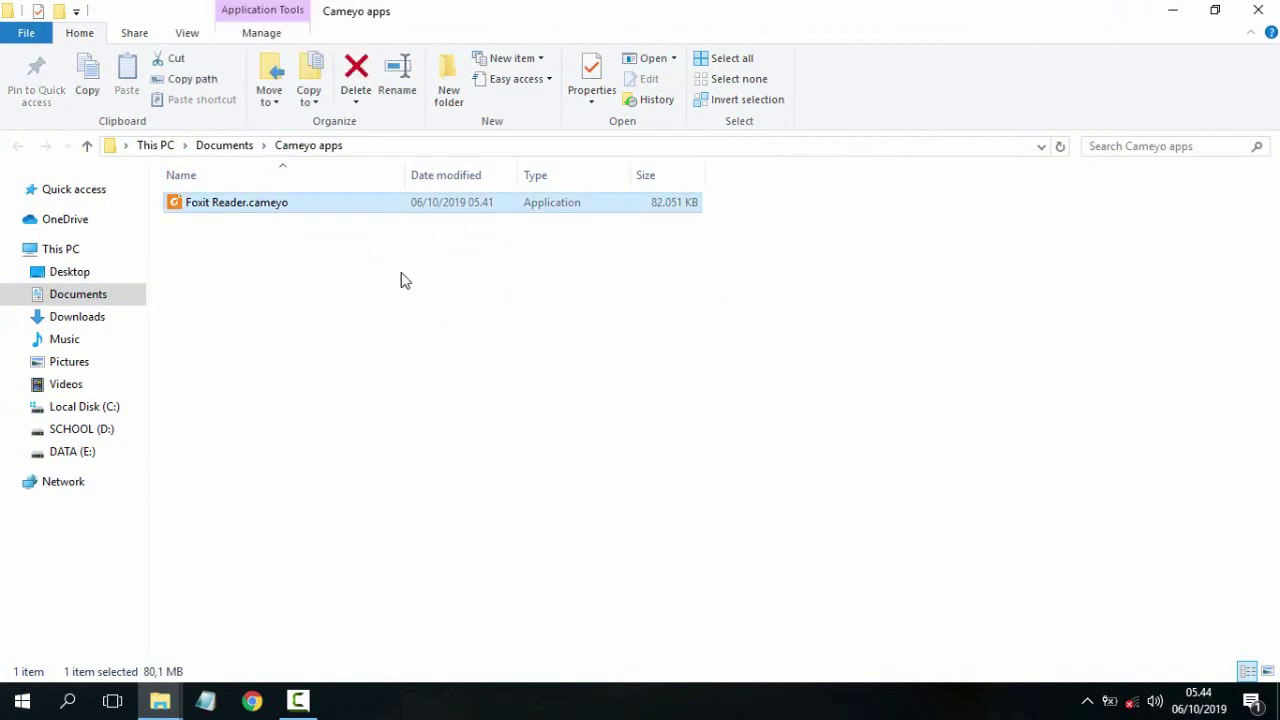
{"action": "left_click", "coordinate": [376, 264]}
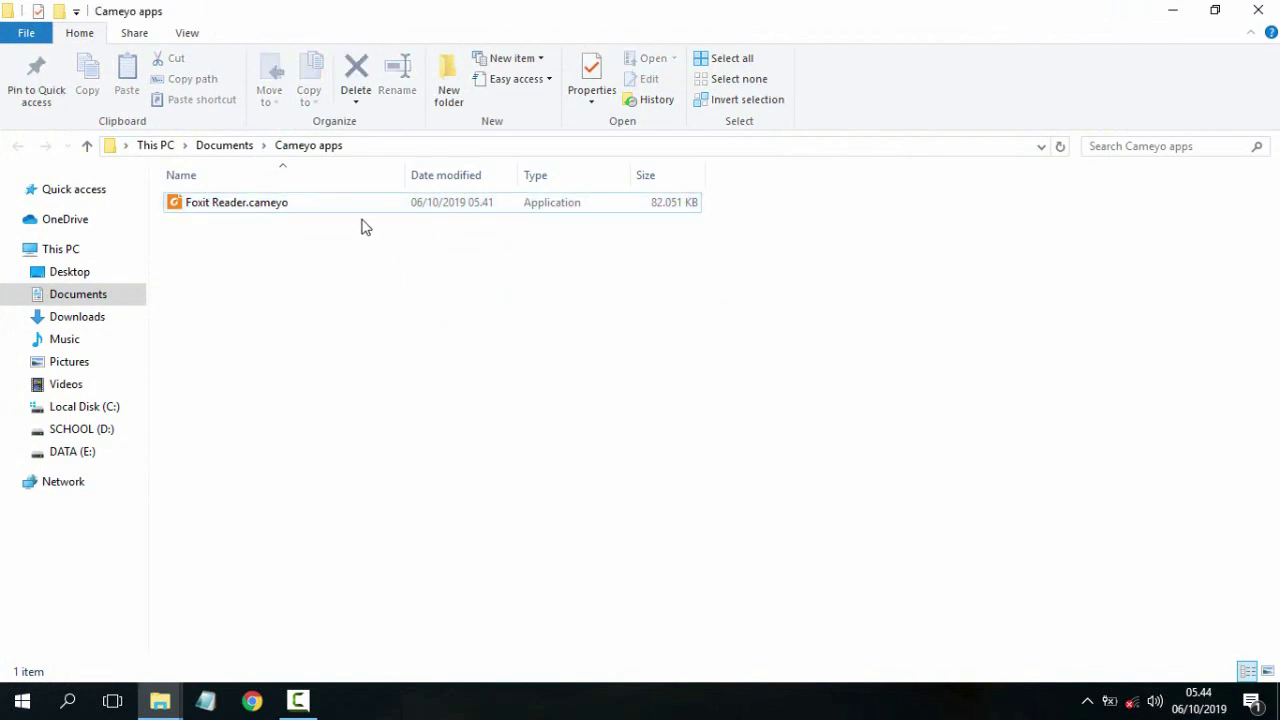
{"action": "left_click", "coordinate": [320, 206]}
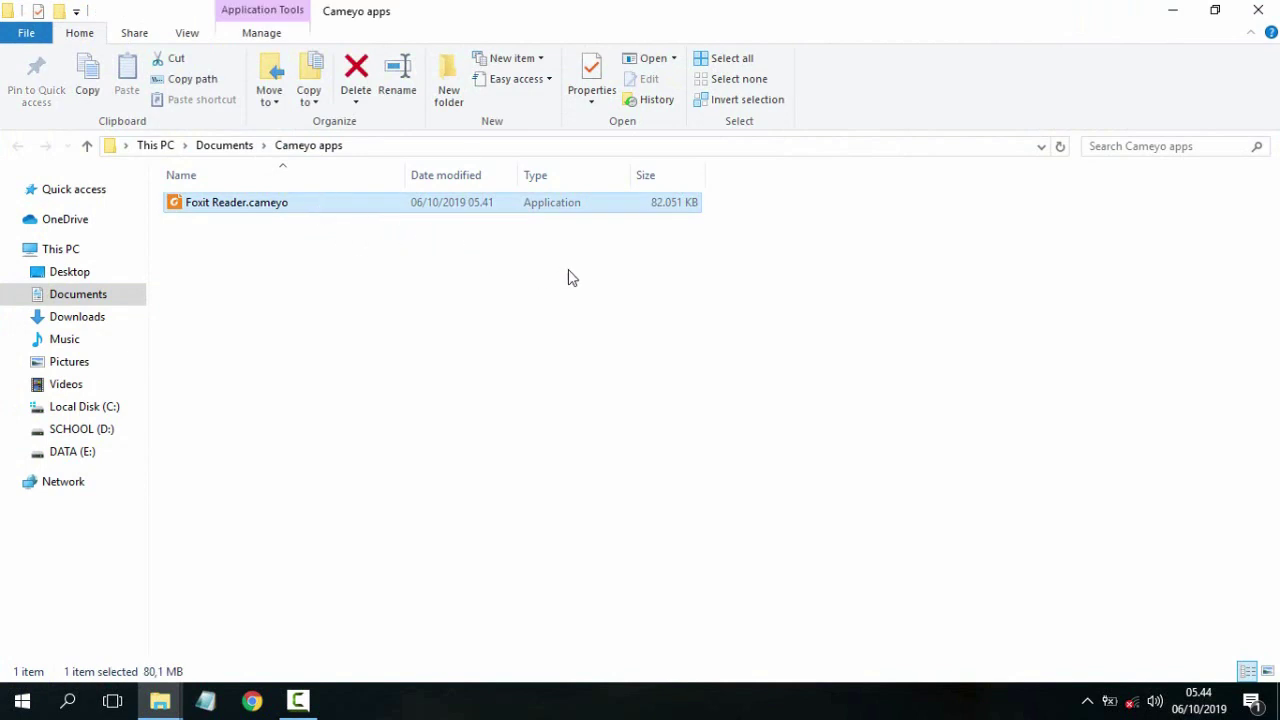
{"action": "left_click", "coordinate": [546, 281]}
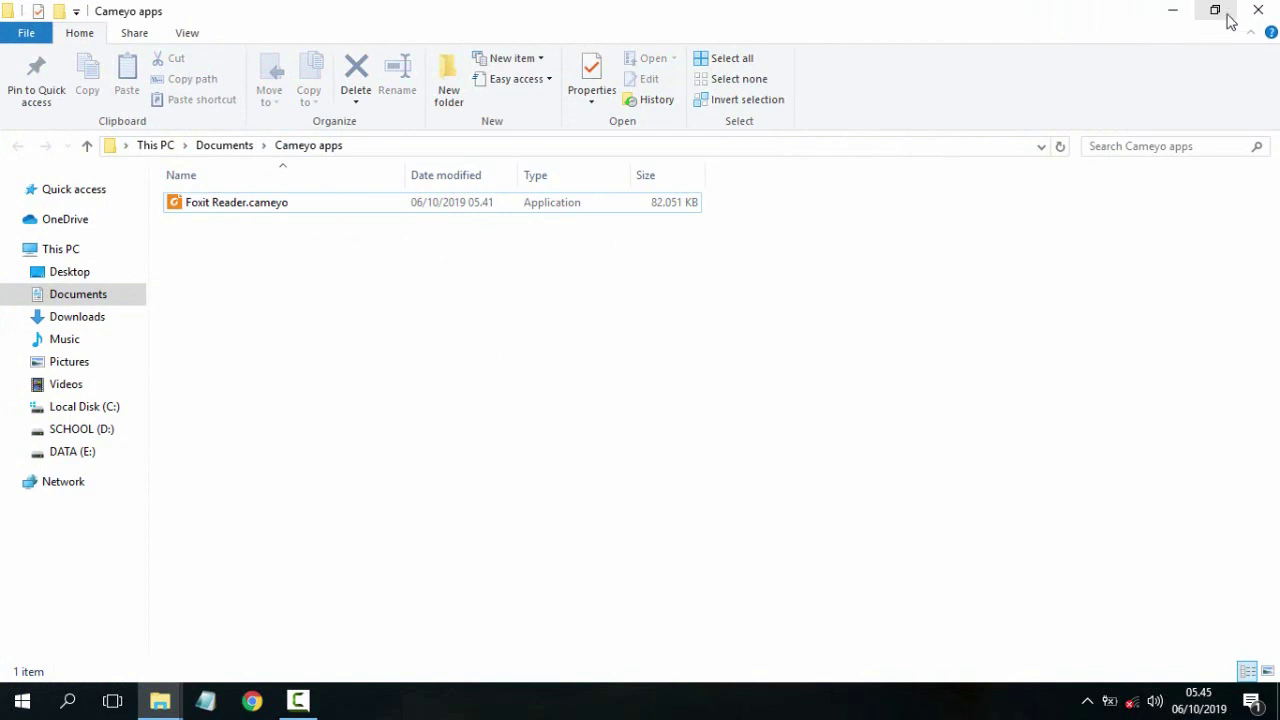
{"action": "left_click", "coordinate": [1260, 9]}
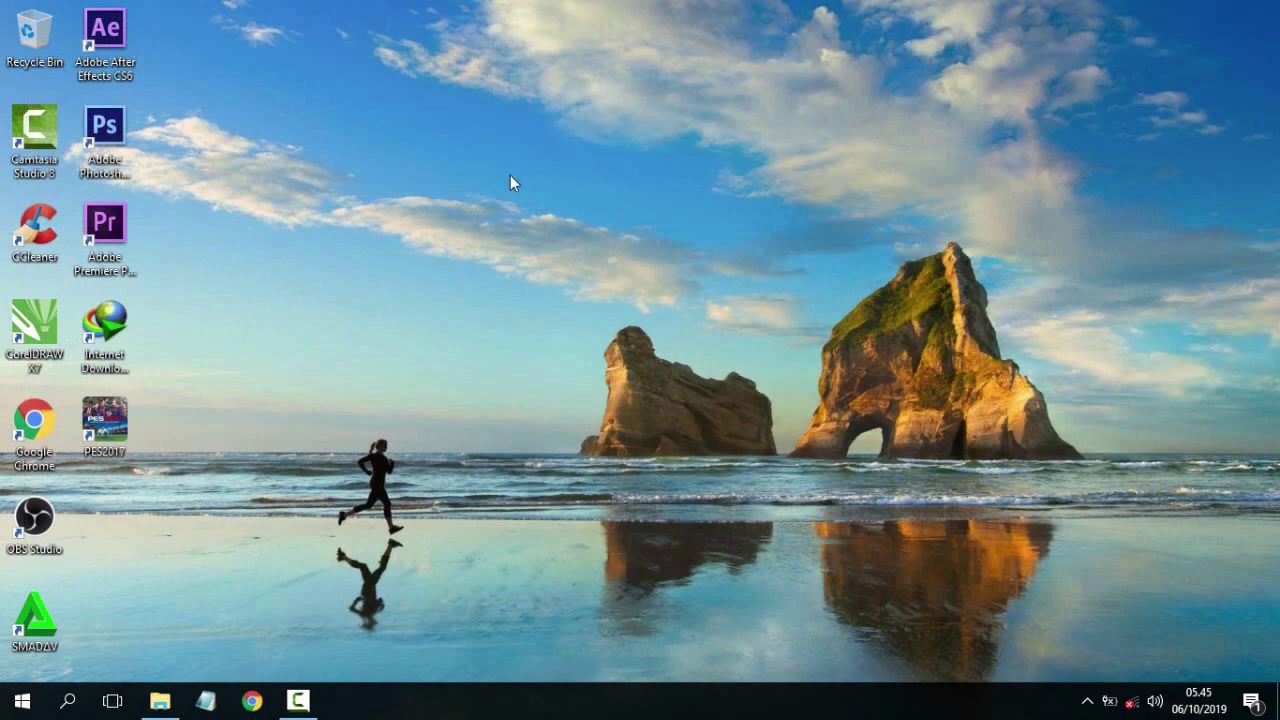